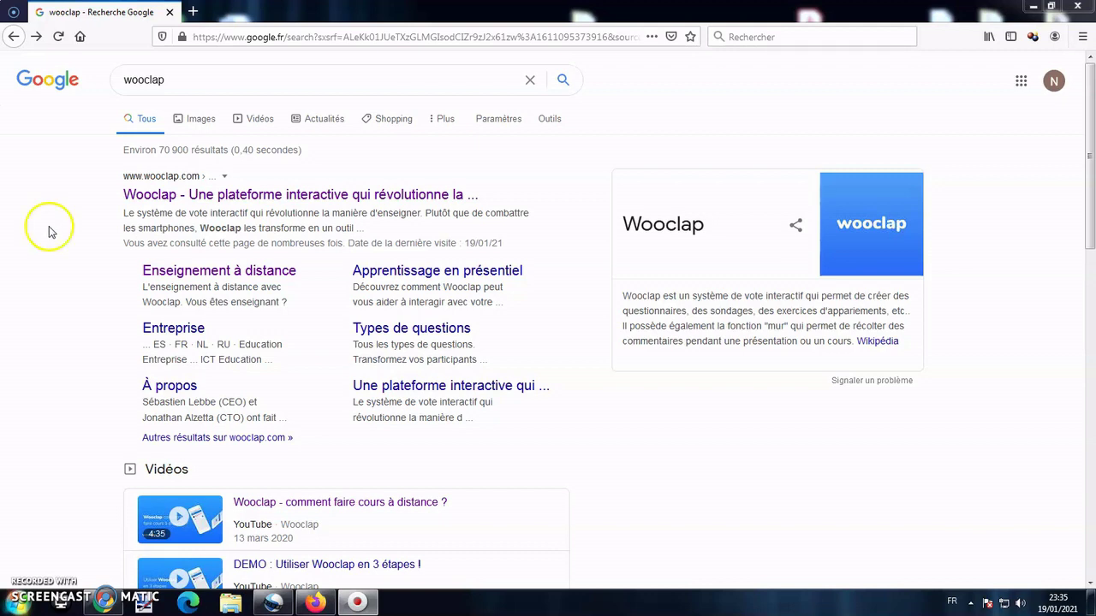
# Open the Wooclap website's sign-up page and register a new account with the e-mail address and the repeated account password
pyautogui.click(220, 196)
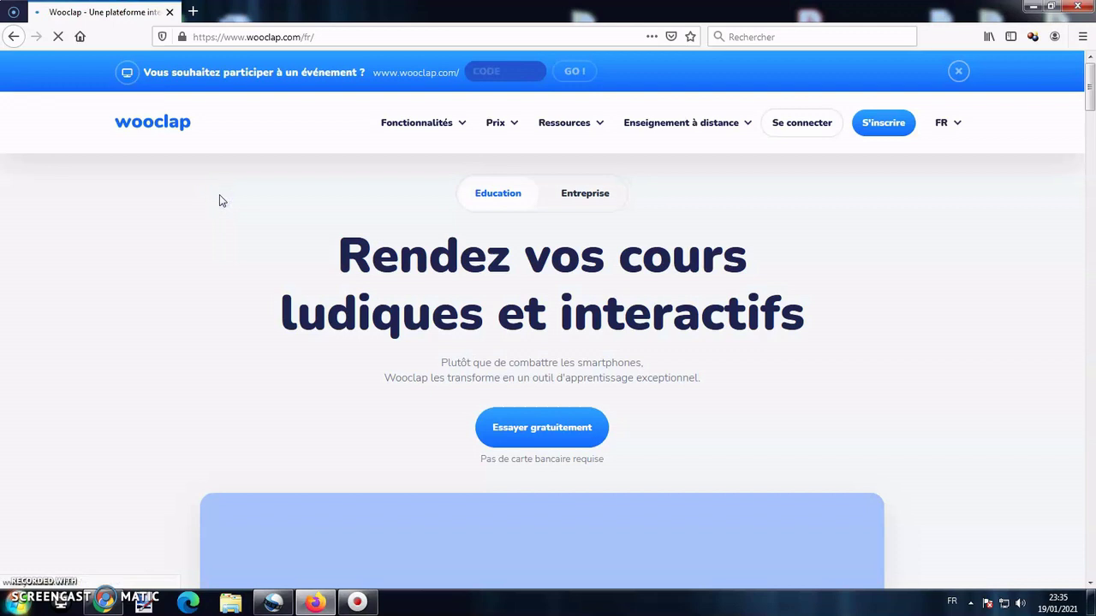
pyautogui.click(894, 126)
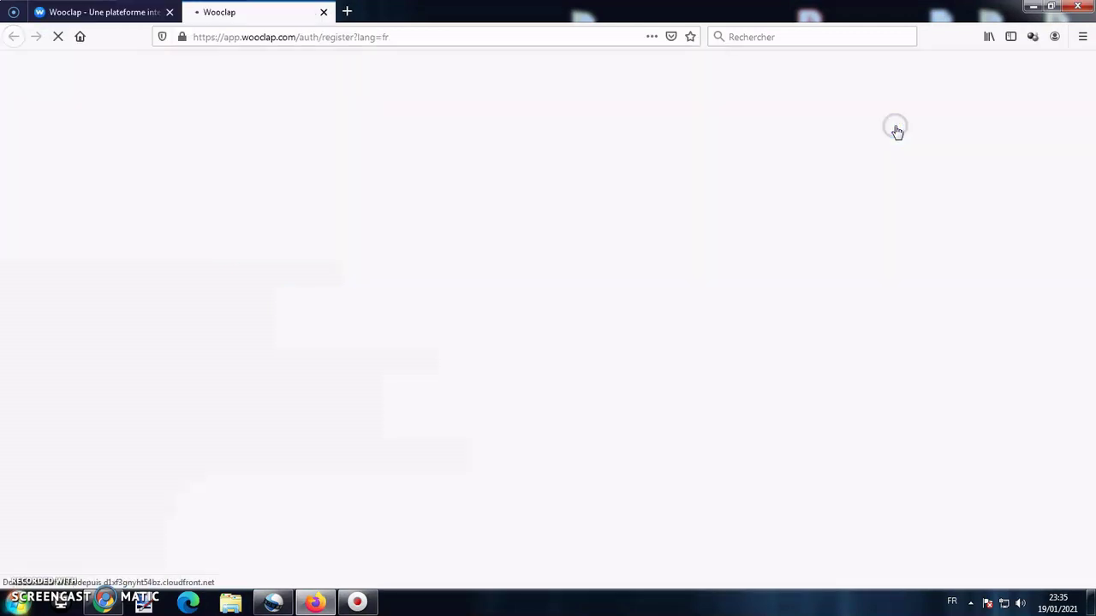
pyautogui.rightClick(560, 185)
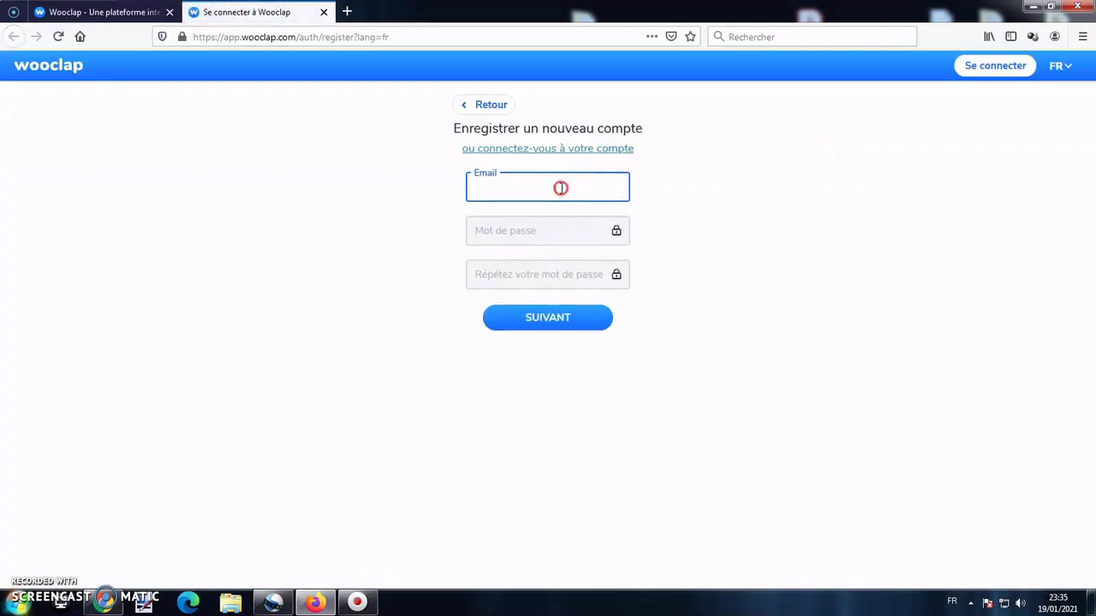
pyautogui.click(616, 251)
pyautogui.click(525, 231)
pyautogui.write('•')
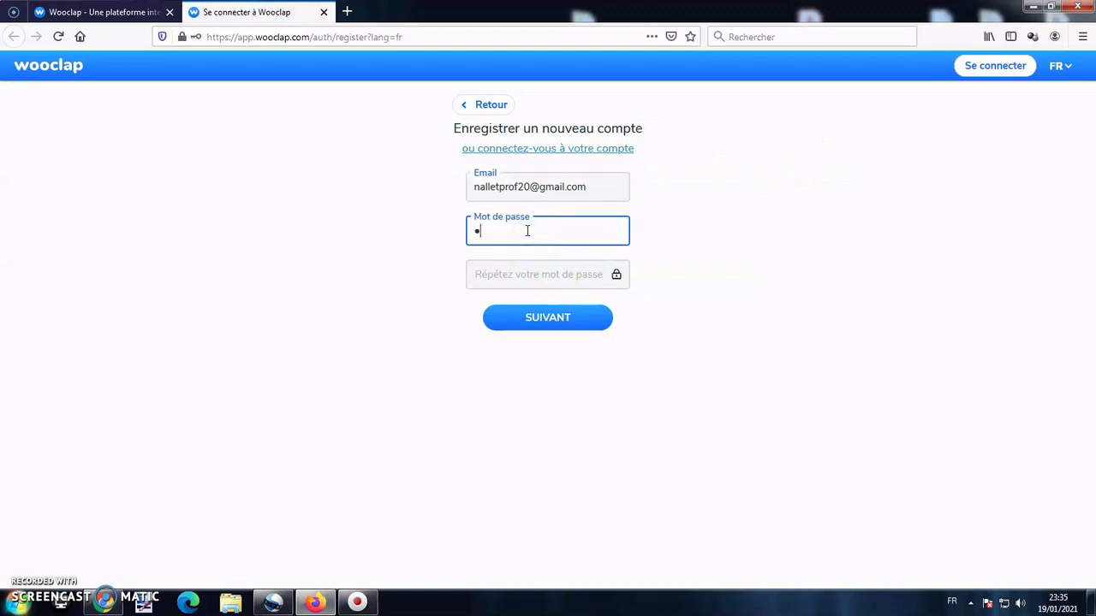
pyautogui.click(556, 275)
pyautogui.write('••')
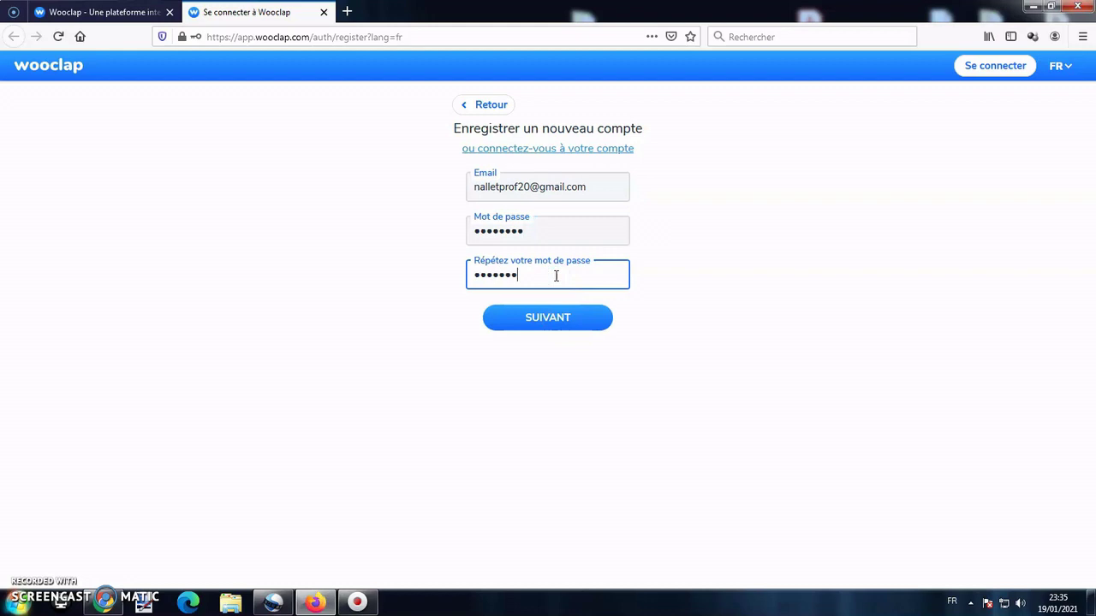
pyautogui.click(541, 317)
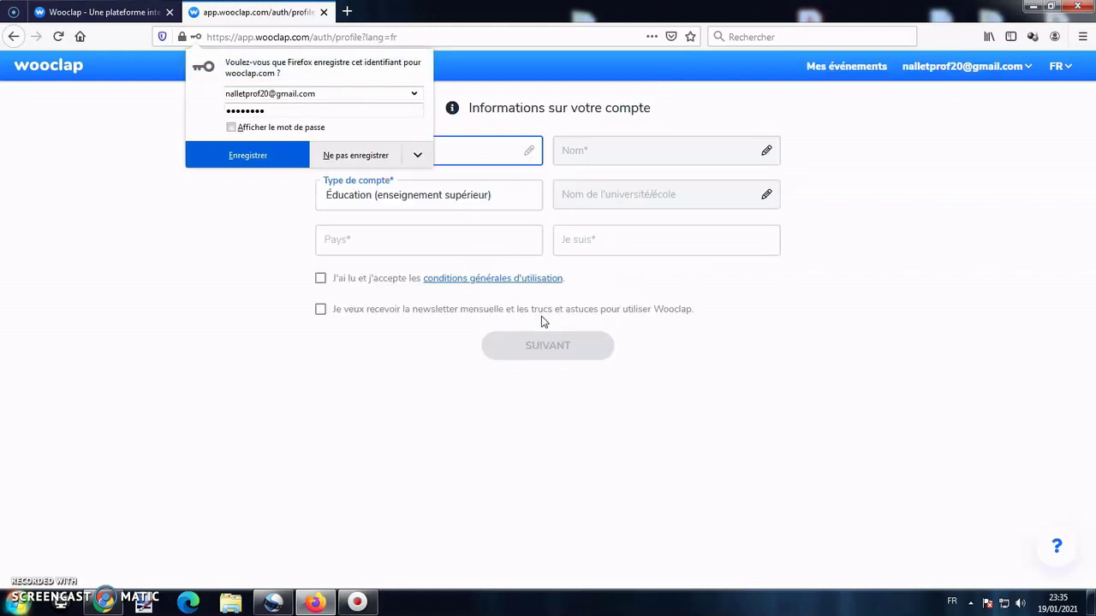
# Fill in the first and last name and set the account type to Éducation (primaire/secondaire, collège/lycée), without saving the login in the browser
pyautogui.click(328, 159)
pyautogui.click(431, 158)
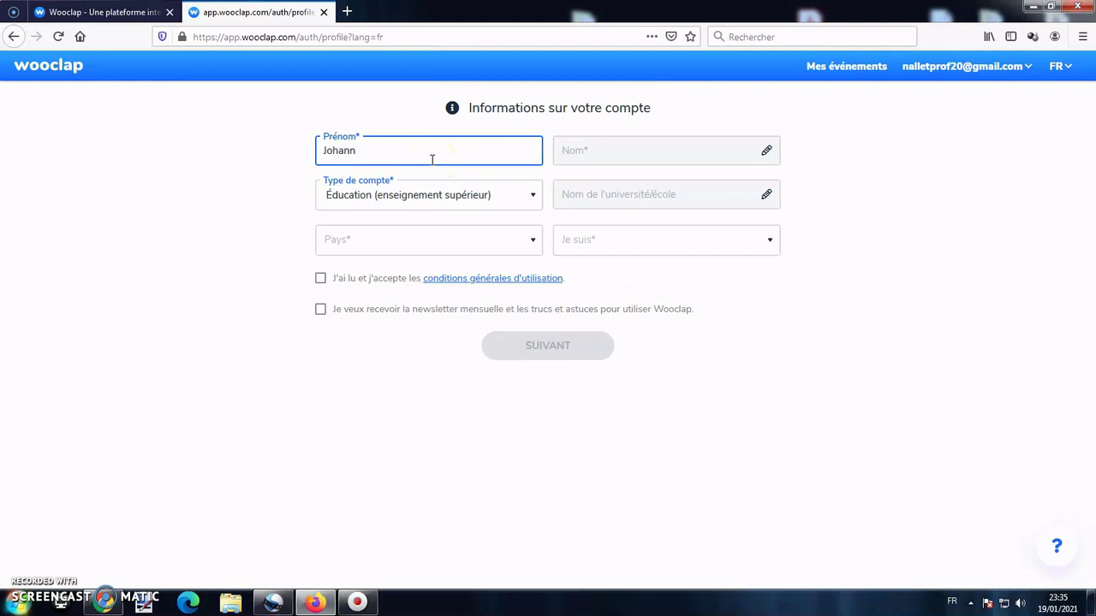
pyautogui.click(579, 151)
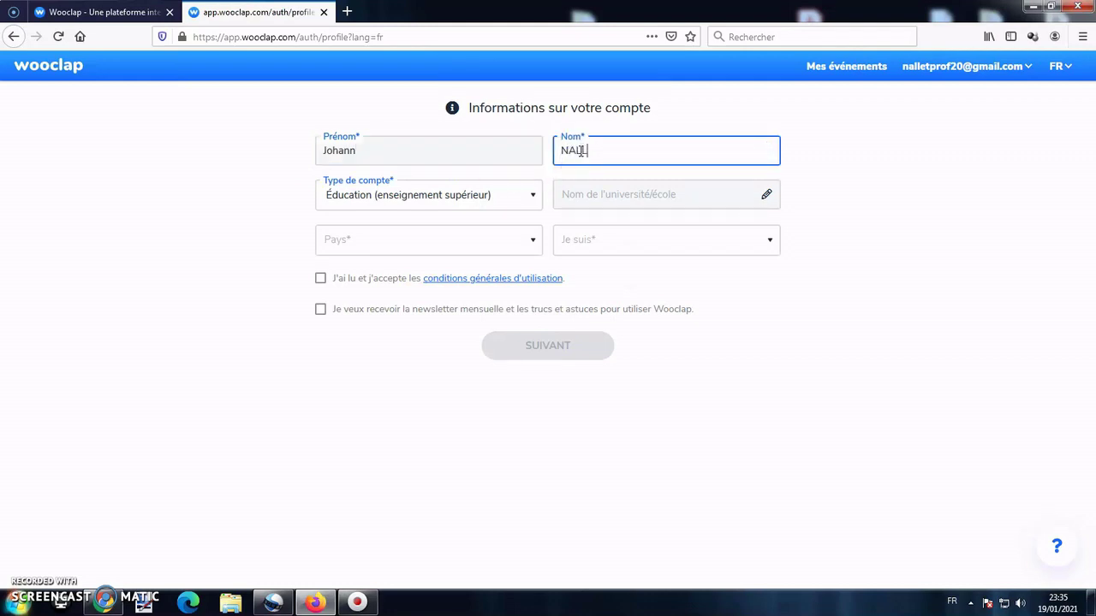
pyautogui.click(437, 206)
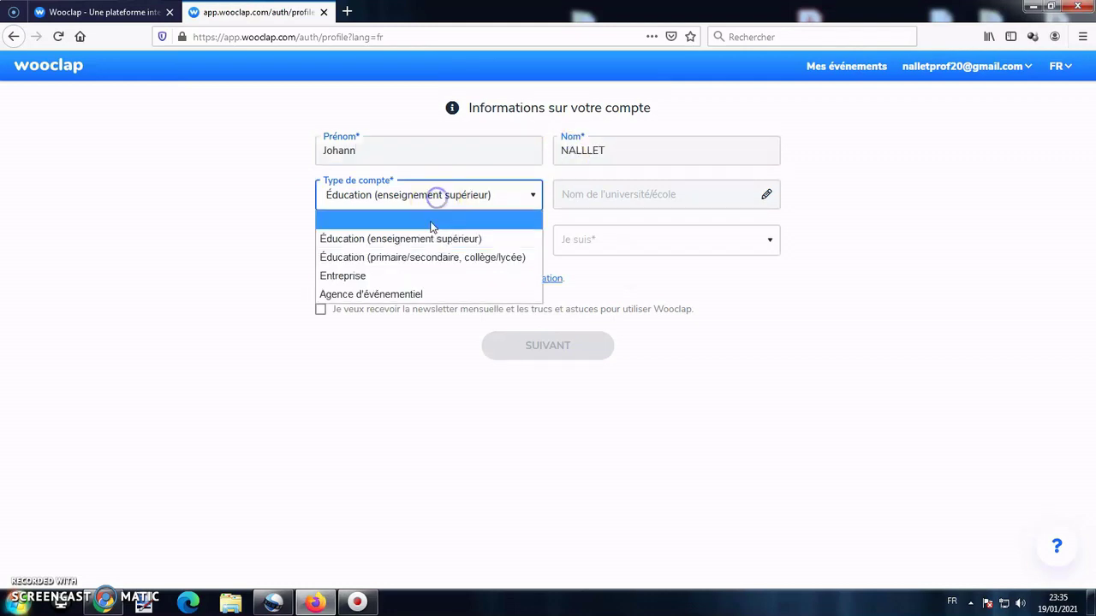
pyautogui.click(412, 262)
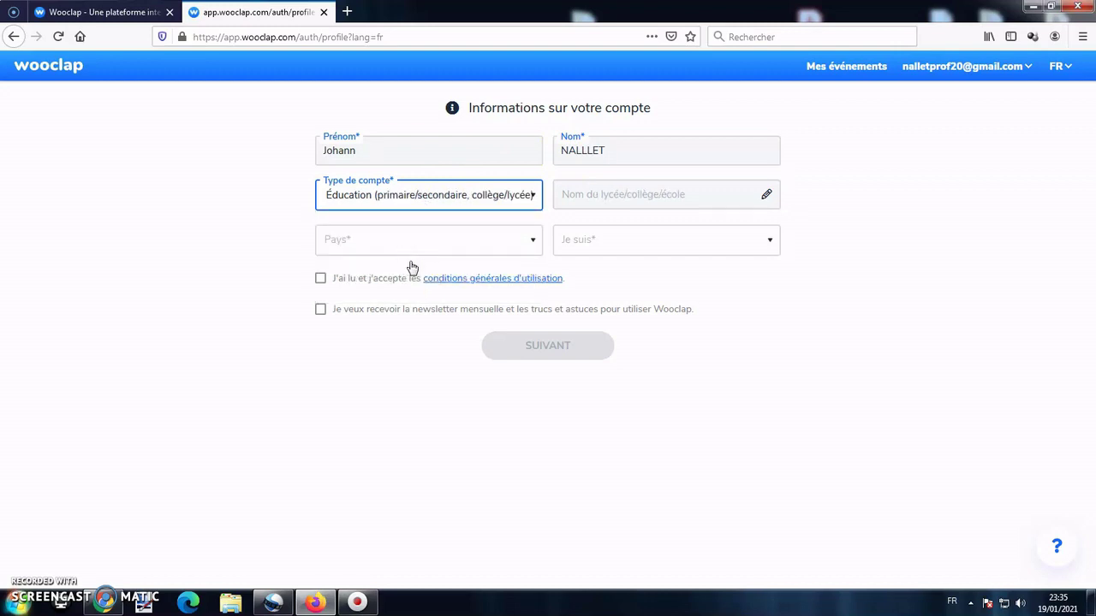
# Set the country to France and enter "collège gémozac" as the school name
pyautogui.click(408, 249)
pyautogui.scroll(-12, 368, 467)
pyautogui.scroll(-10, 364, 471)
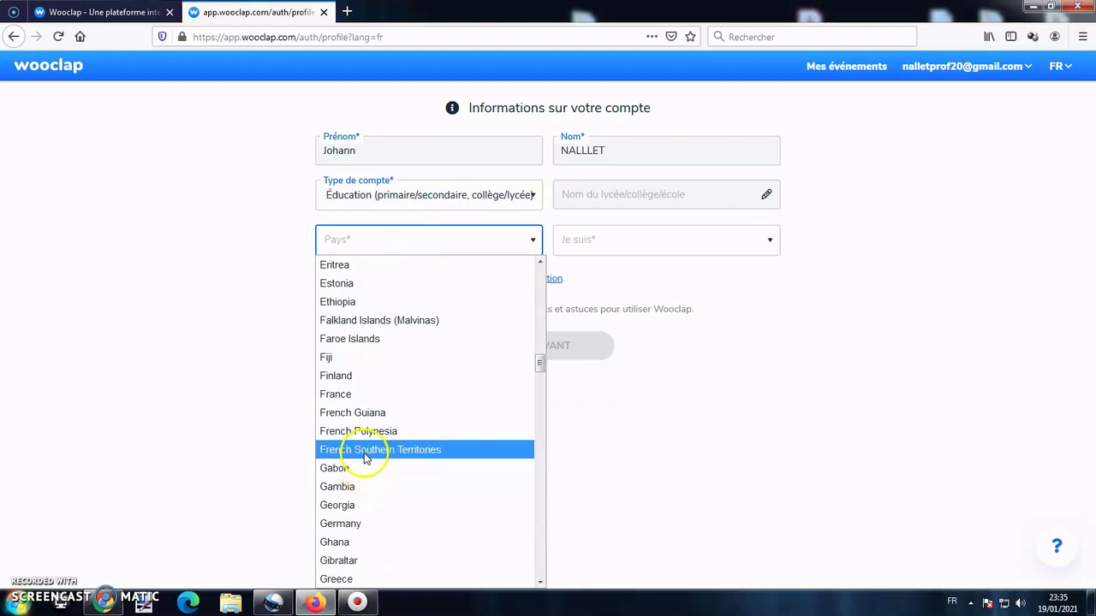
pyautogui.click(361, 394)
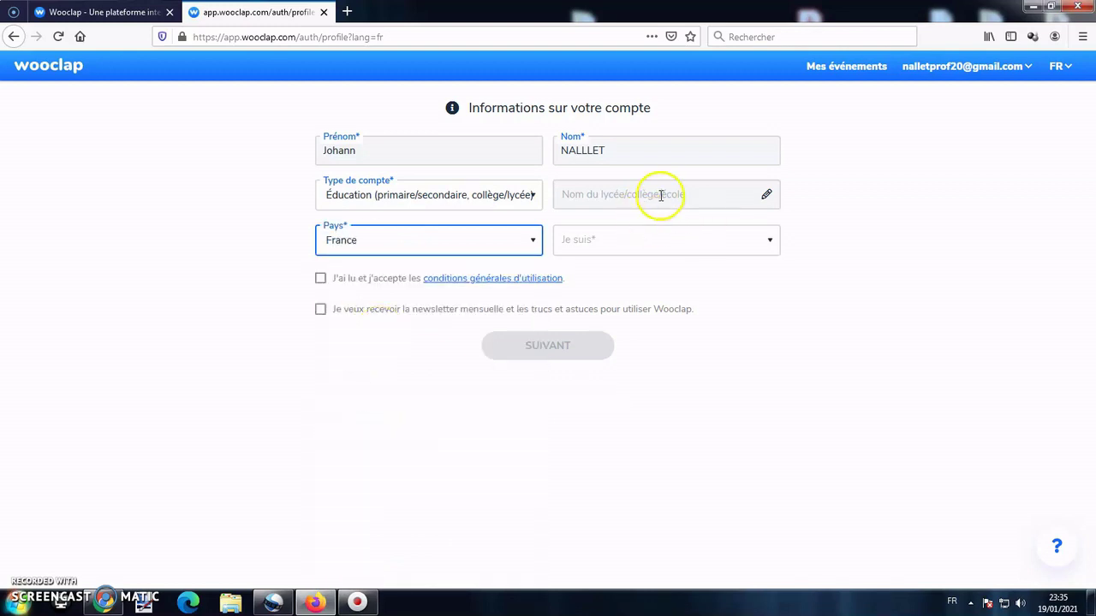
pyautogui.click(661, 195)
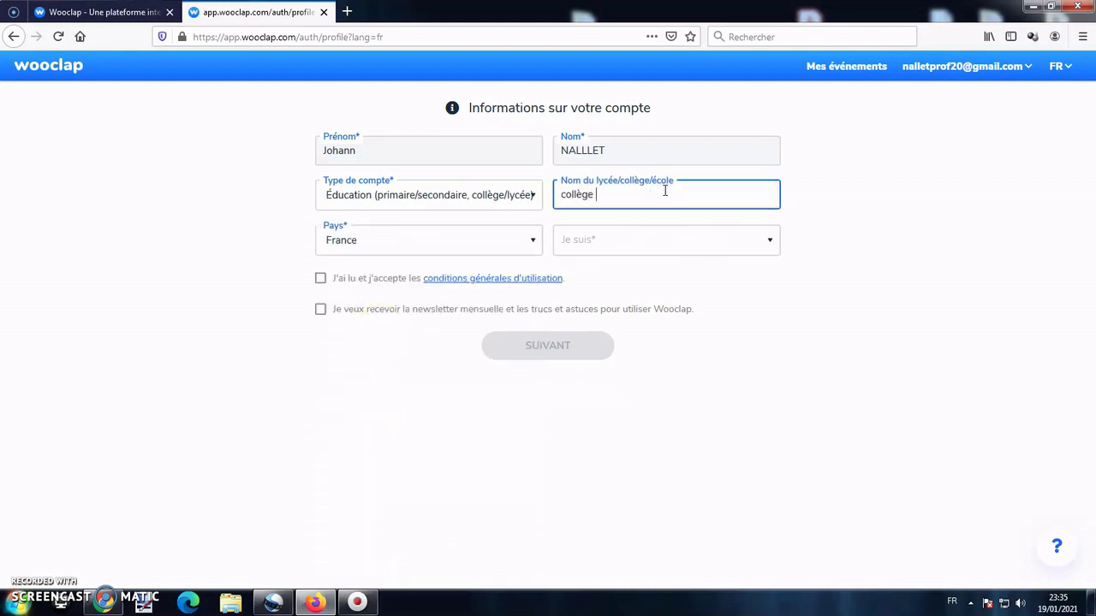
pyautogui.write('collège gémozac')
# Set the role to Enseignant, confirm the non-higher-education school status, accept the terms of use and submit the profile
pyautogui.click(667, 243)
pyautogui.click(637, 288)
pyautogui.click(320, 280)
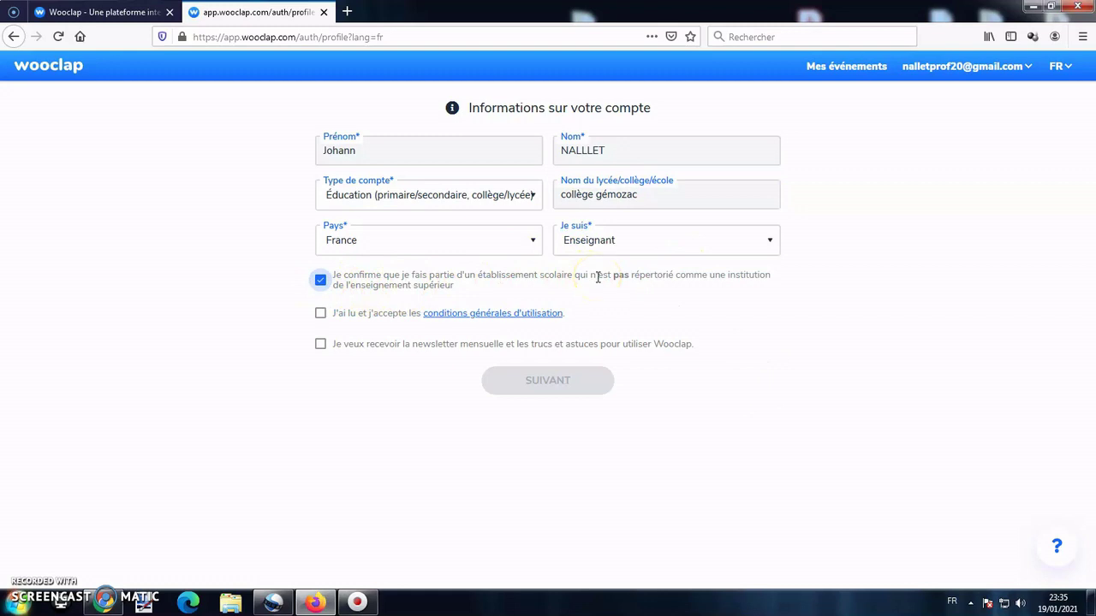
pyautogui.click(320, 313)
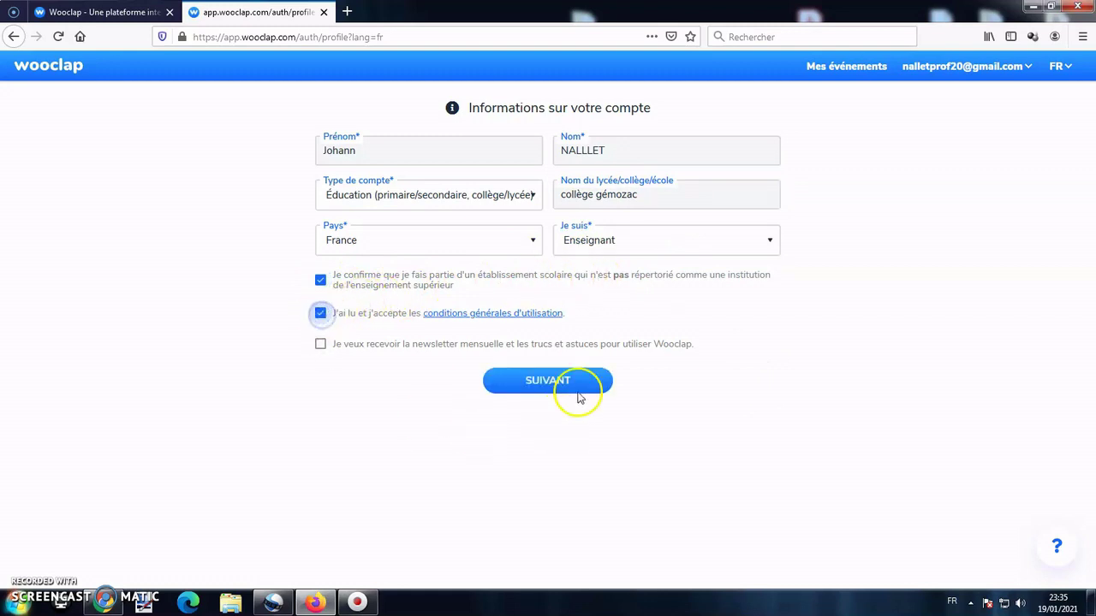
pyautogui.click(548, 381)
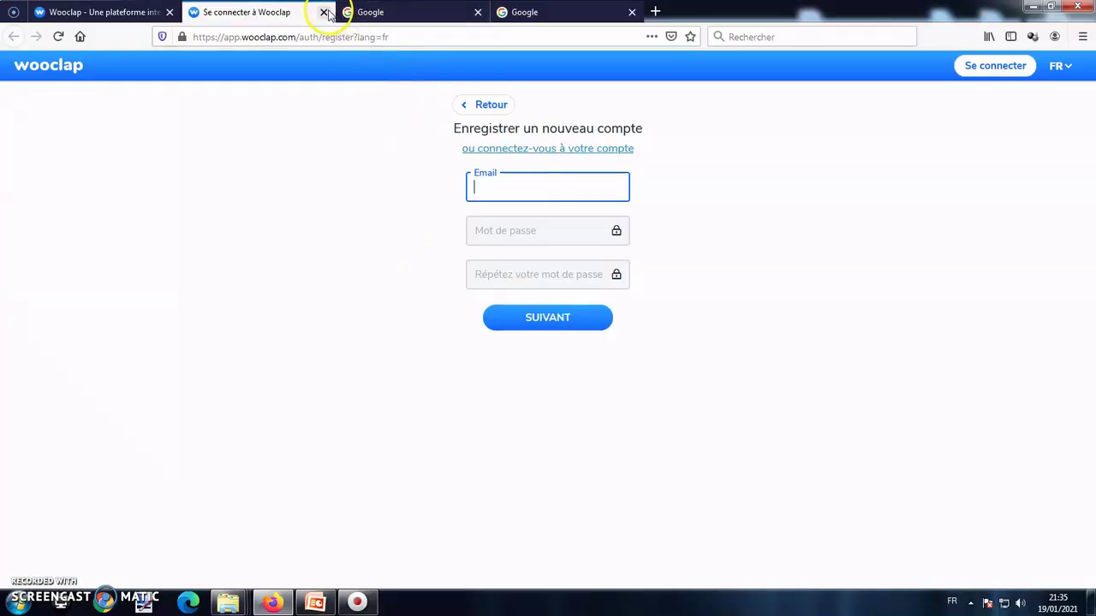
# Close the registration page and log in to the existing Wooclap account with its e-mail address and password
pyautogui.click(323, 12)
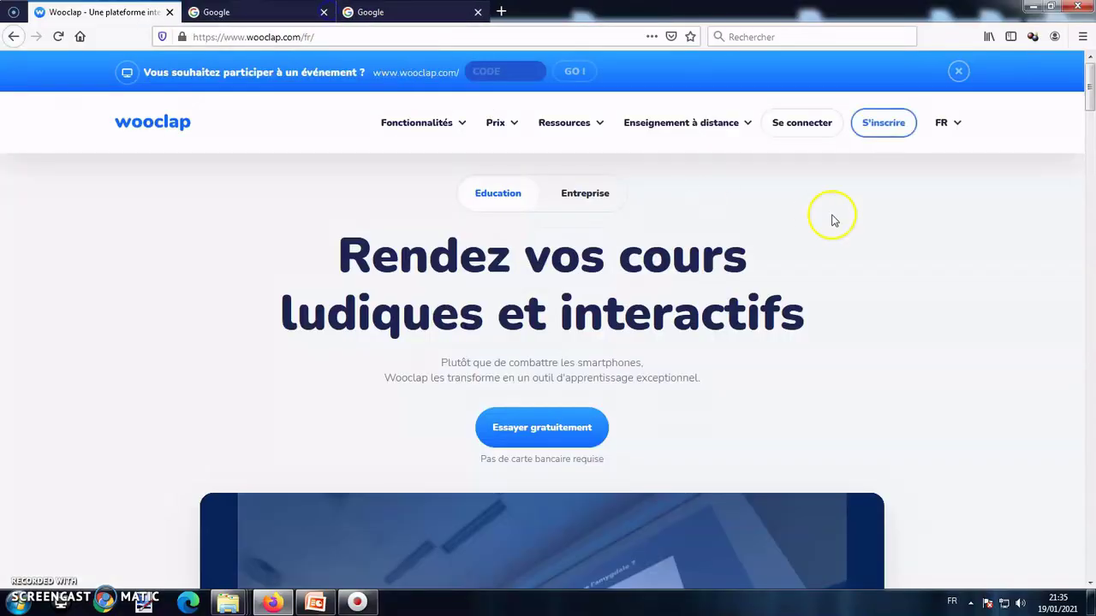
pyautogui.click(800, 124)
pyautogui.click(648, 259)
pyautogui.rightClick(649, 272)
pyautogui.click(679, 318)
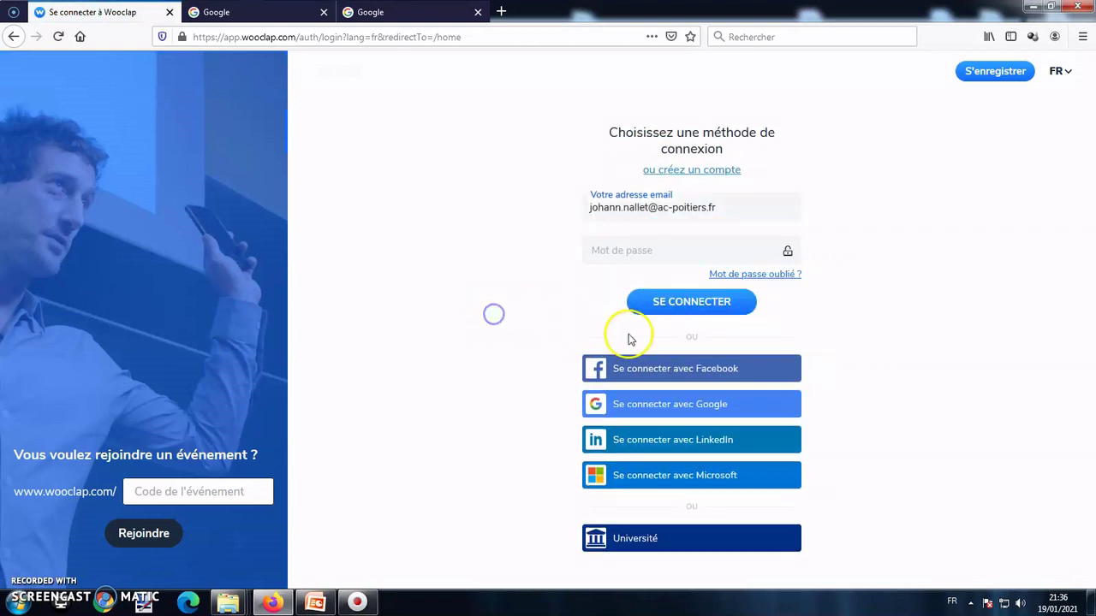
pyautogui.click(649, 245)
pyautogui.write('••')
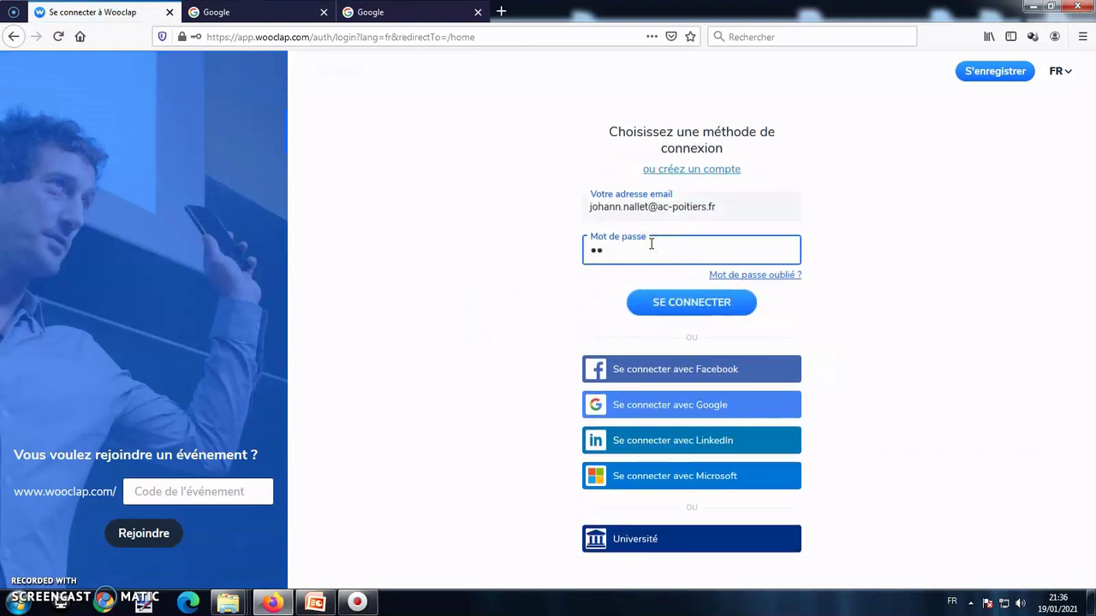
pyautogui.press('Return')
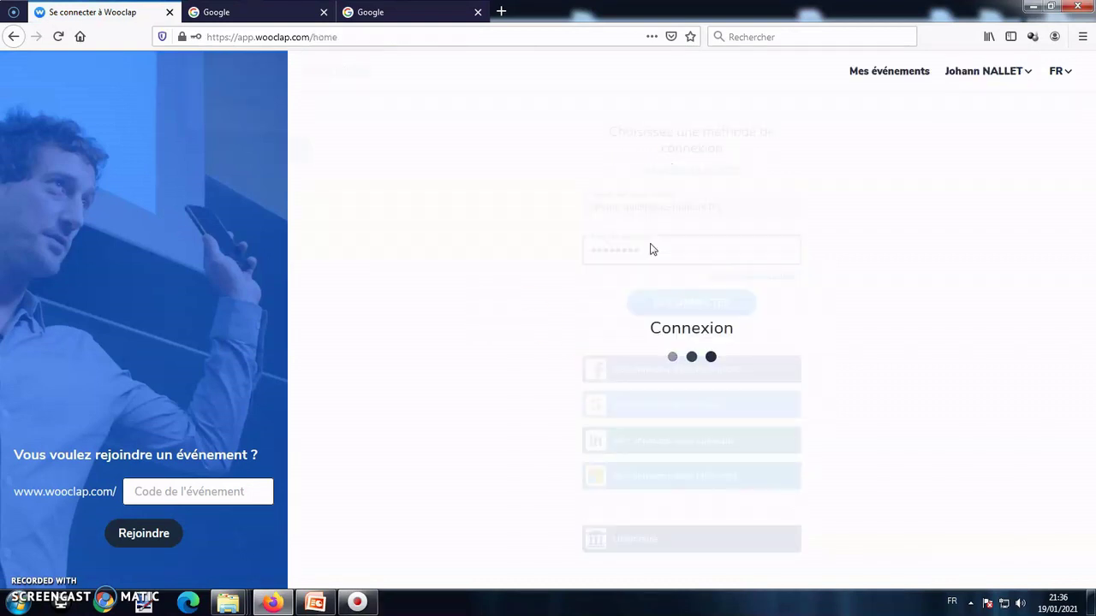
pyautogui.click(338, 158)
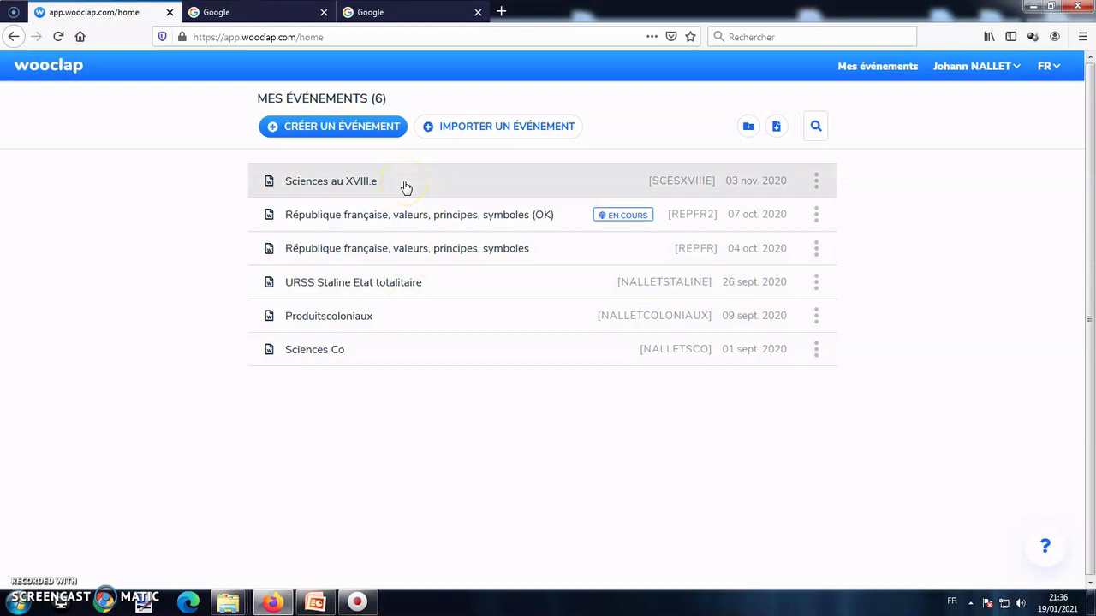
# Create a new event and name it PARIS
pyautogui.click(353, 129)
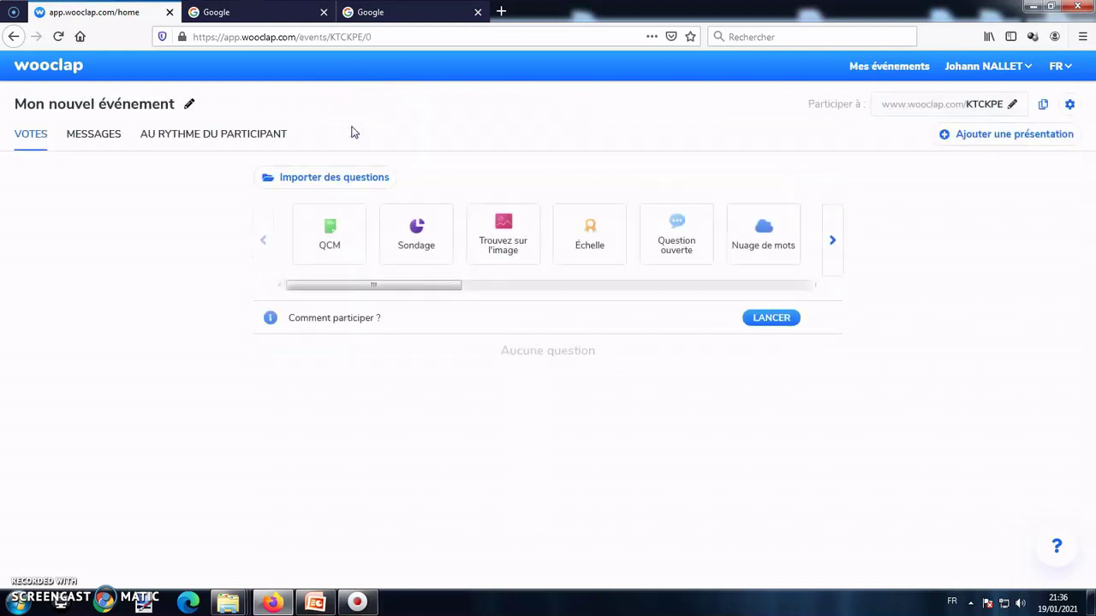
pyautogui.click(187, 104)
pyautogui.write('PARIS')
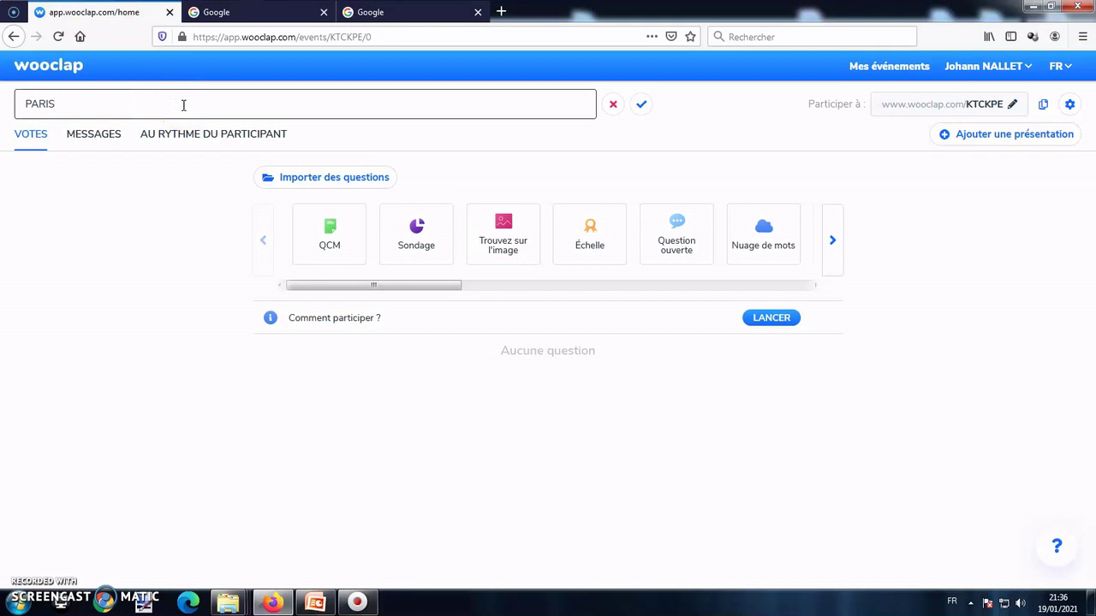
pyautogui.click(637, 107)
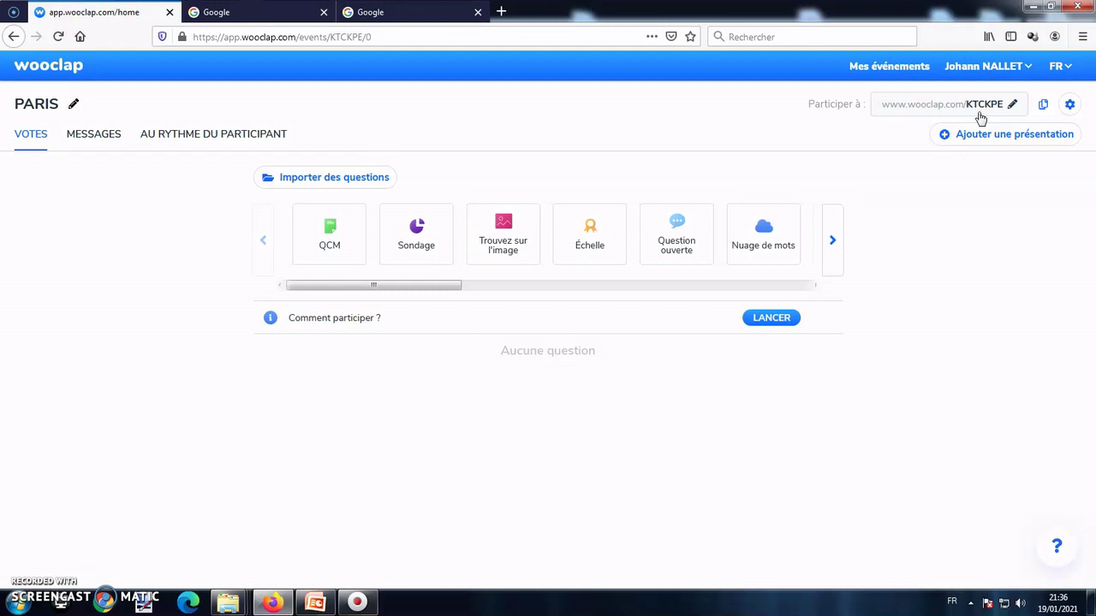
# Set the event's participation code to PARIS17
pyautogui.click(1011, 105)
pyautogui.write('PARIS')
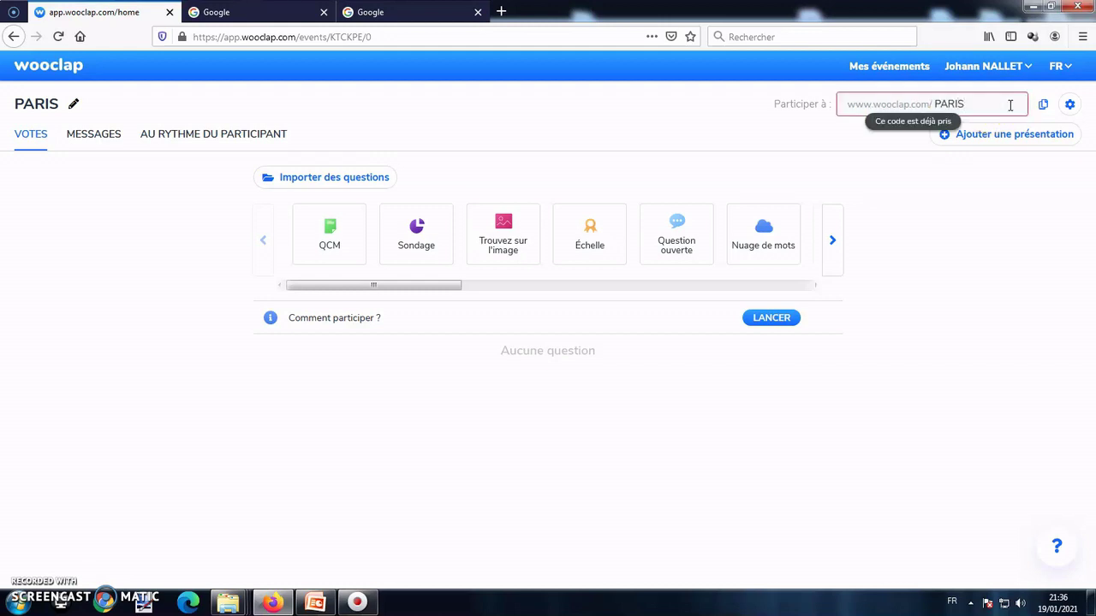
pyautogui.write('17')
pyautogui.click(1003, 177)
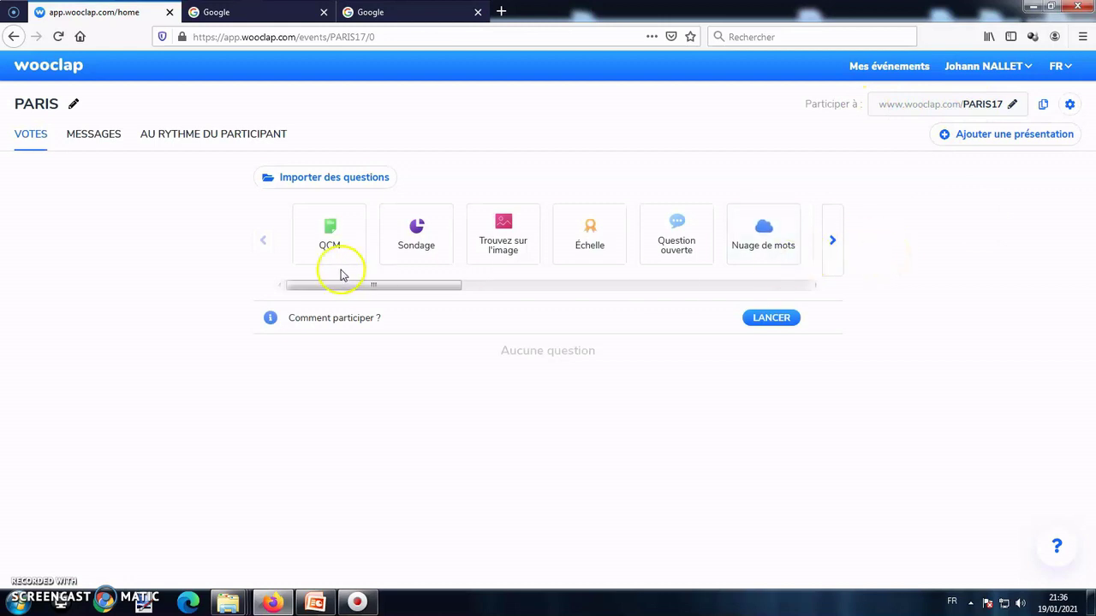
# Browse the available question types and create a QCM with the question "Paris est la capitale de..."
pyautogui.click(831, 241)
pyautogui.click(831, 241)
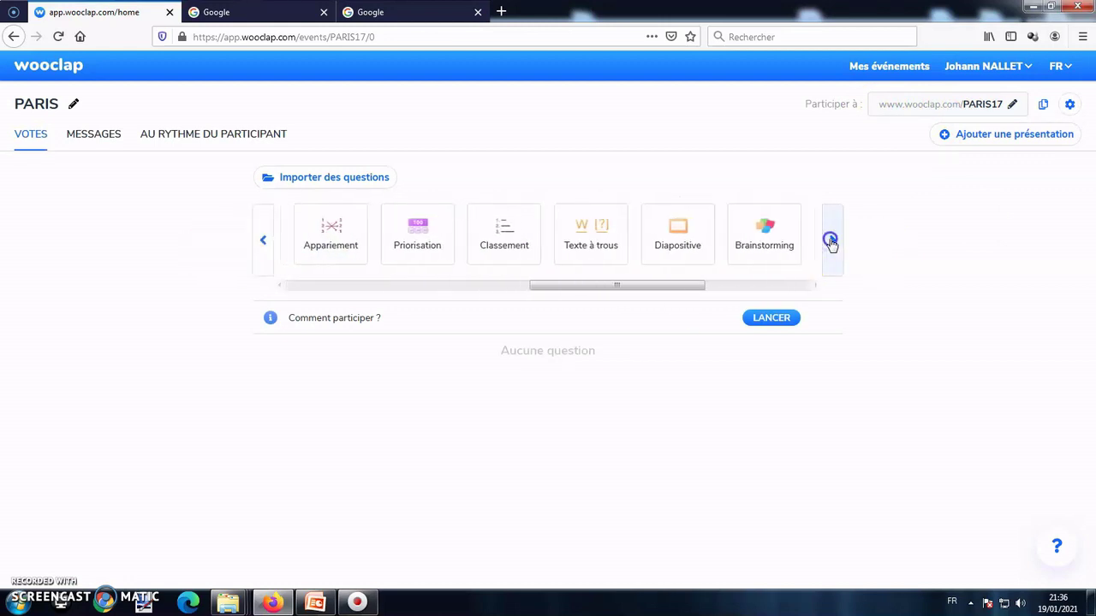
pyautogui.click(258, 244)
pyautogui.click(264, 244)
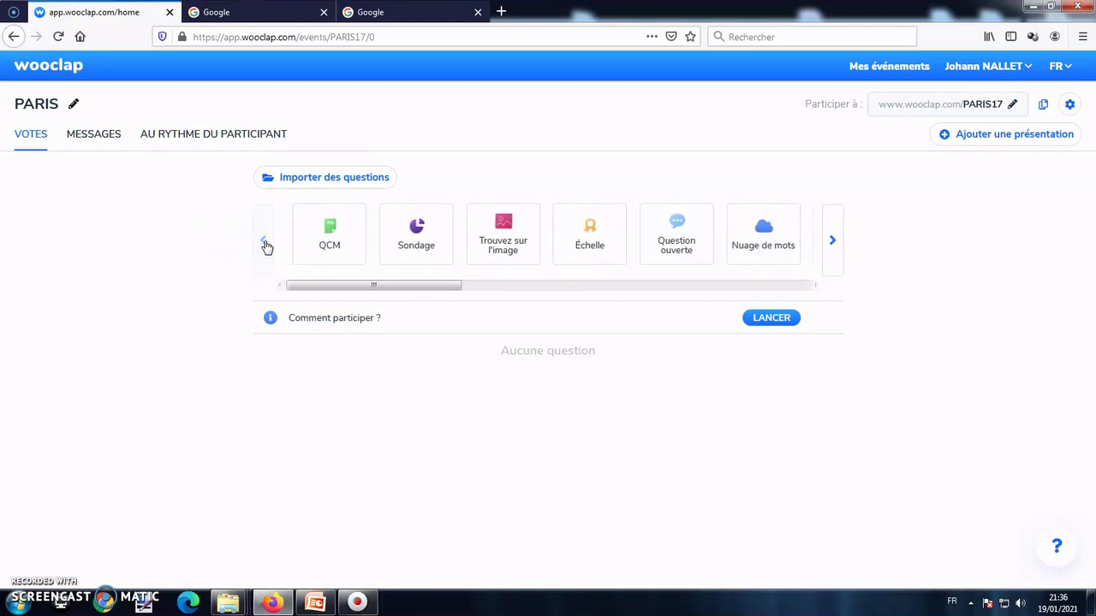
pyautogui.click(345, 237)
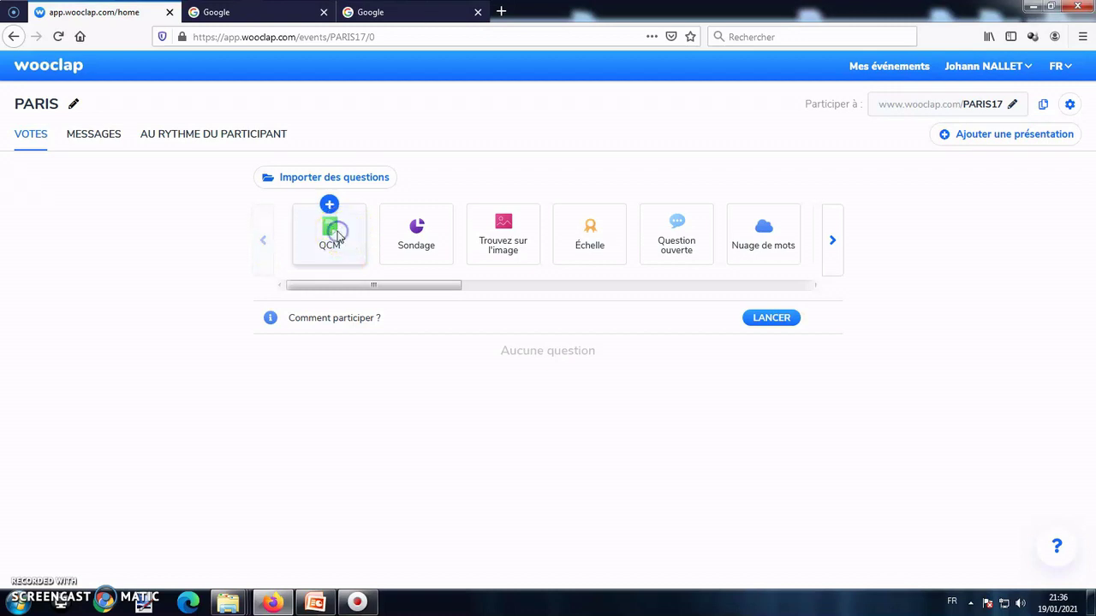
pyautogui.write('Paris est la capitale de...')
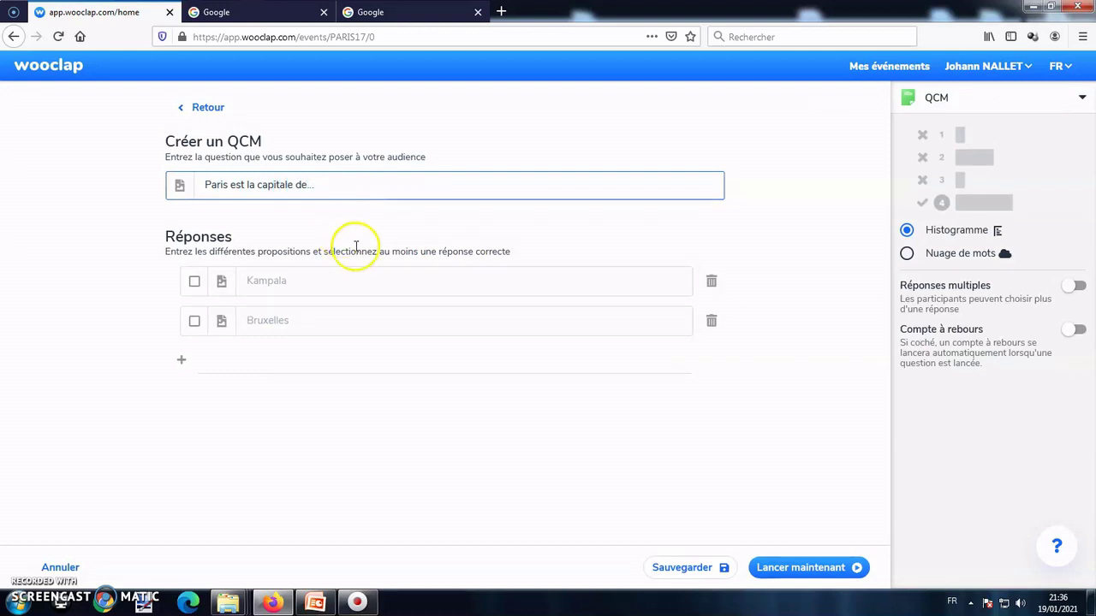
# Enter France, Belgique and Allemagne as the three answer options of the QCM
pyautogui.click(333, 279)
pyautogui.write('France')
pyautogui.click(316, 315)
pyautogui.write('Belgique')
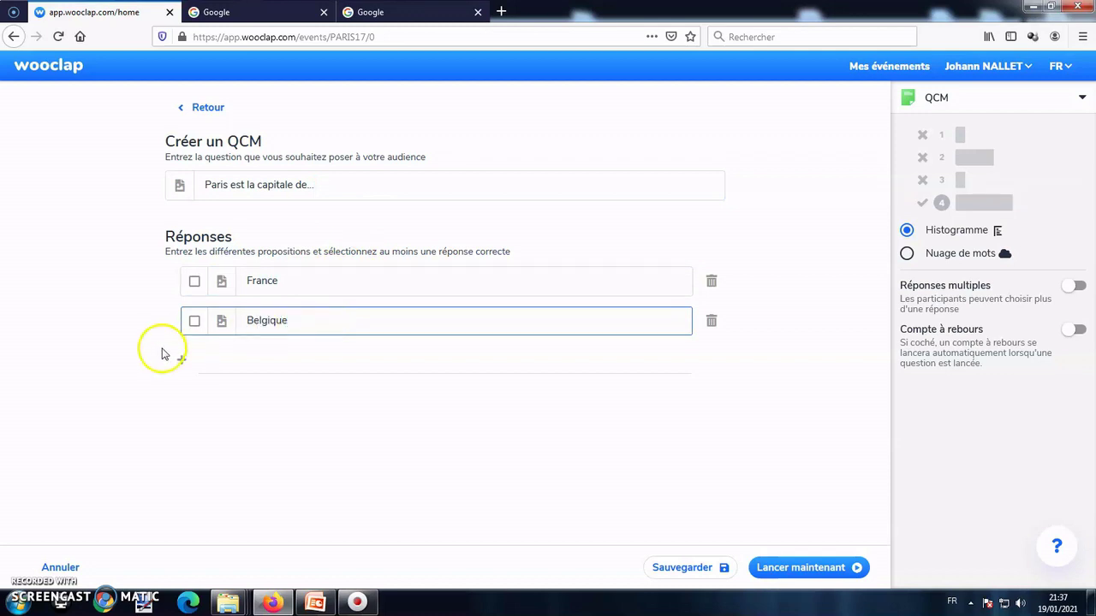
pyautogui.click(181, 359)
pyautogui.click(261, 367)
pyautogui.write('Allemagne')
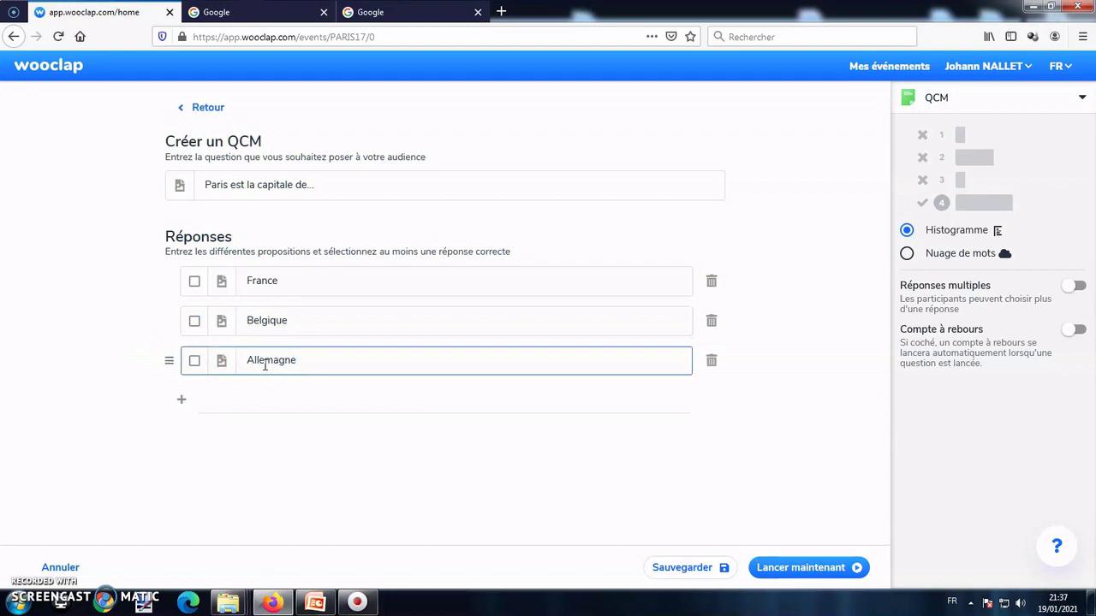
# Remove the surplus fourth answer option and mark France as the correct answer
pyautogui.click(196, 399)
pyautogui.click(712, 399)
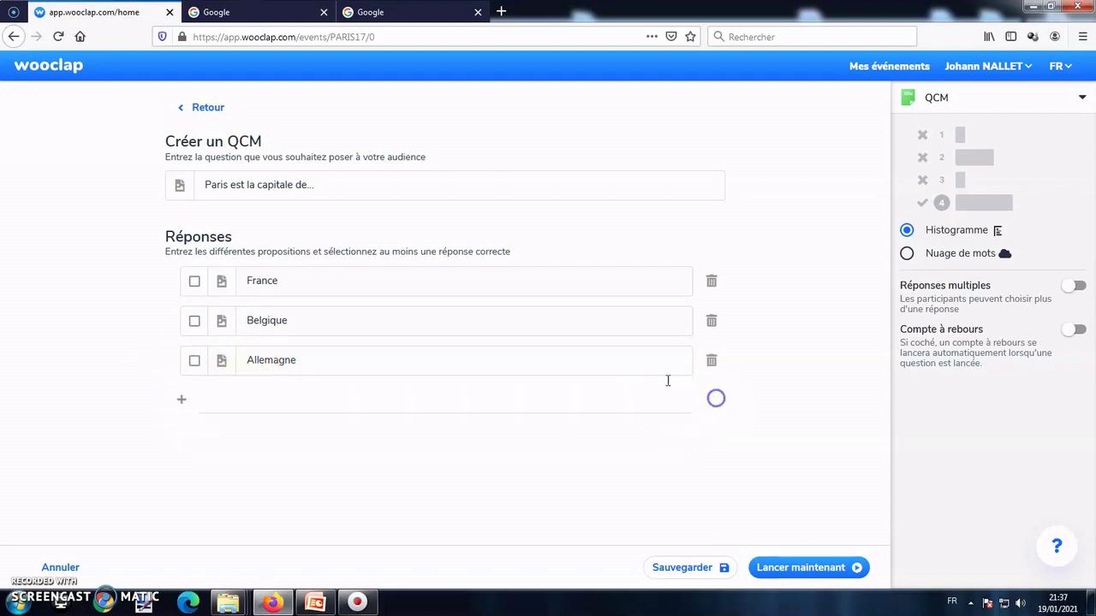
pyautogui.click(195, 282)
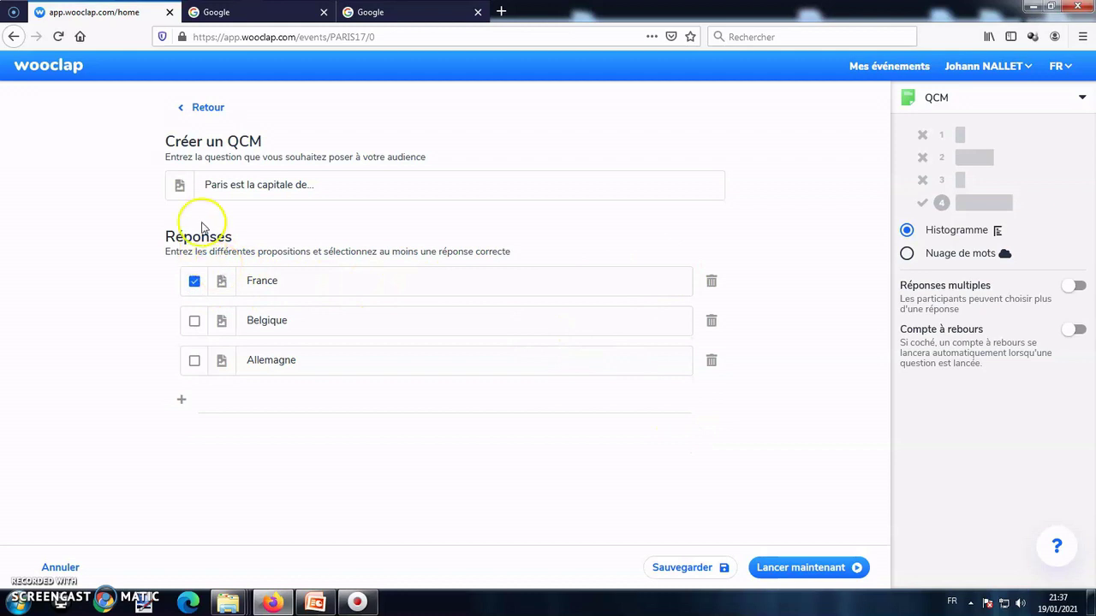
pyautogui.click(180, 185)
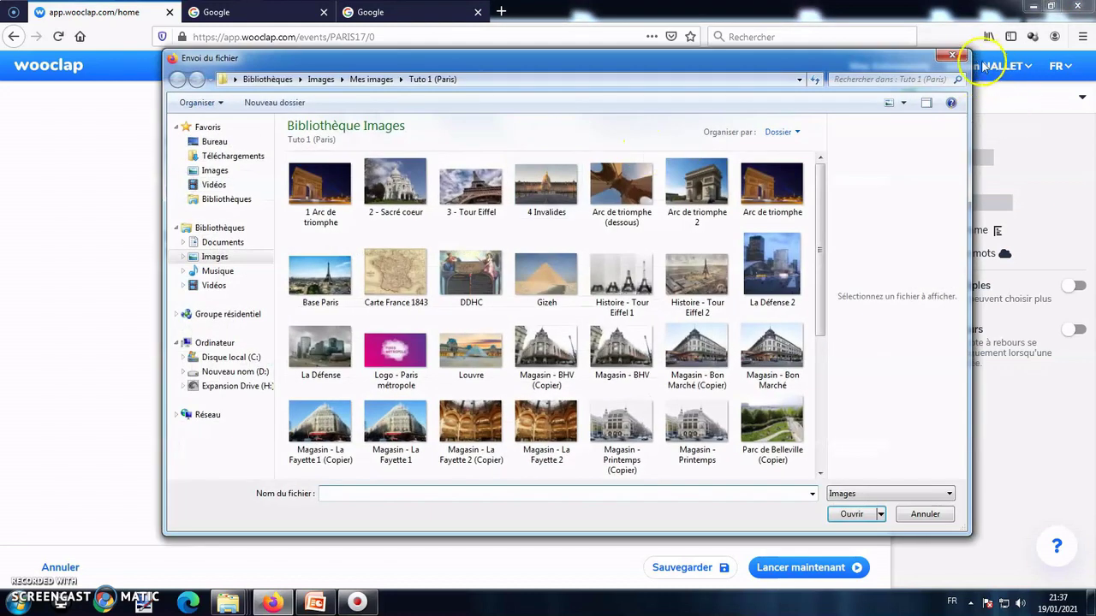
pyautogui.press('Escape')
pyautogui.click(220, 281)
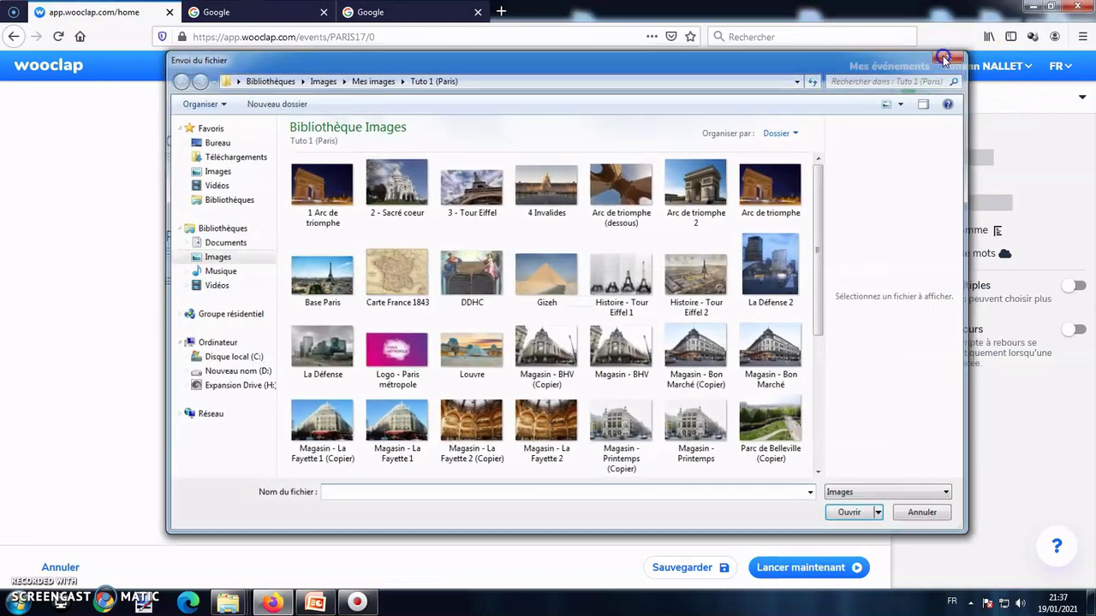
pyautogui.click(941, 53)
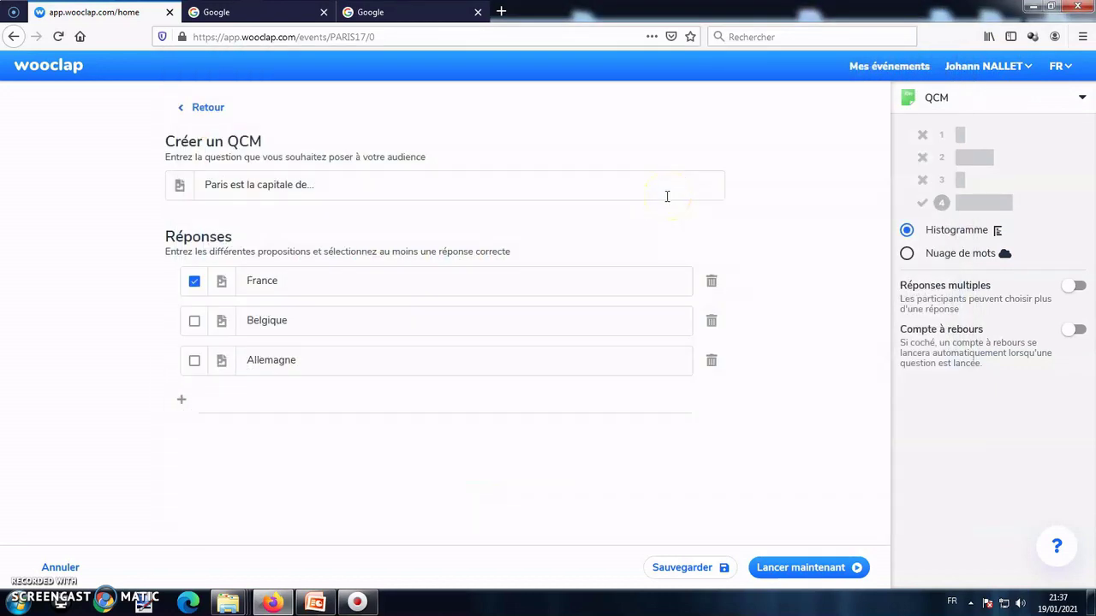
pyautogui.click(1073, 289)
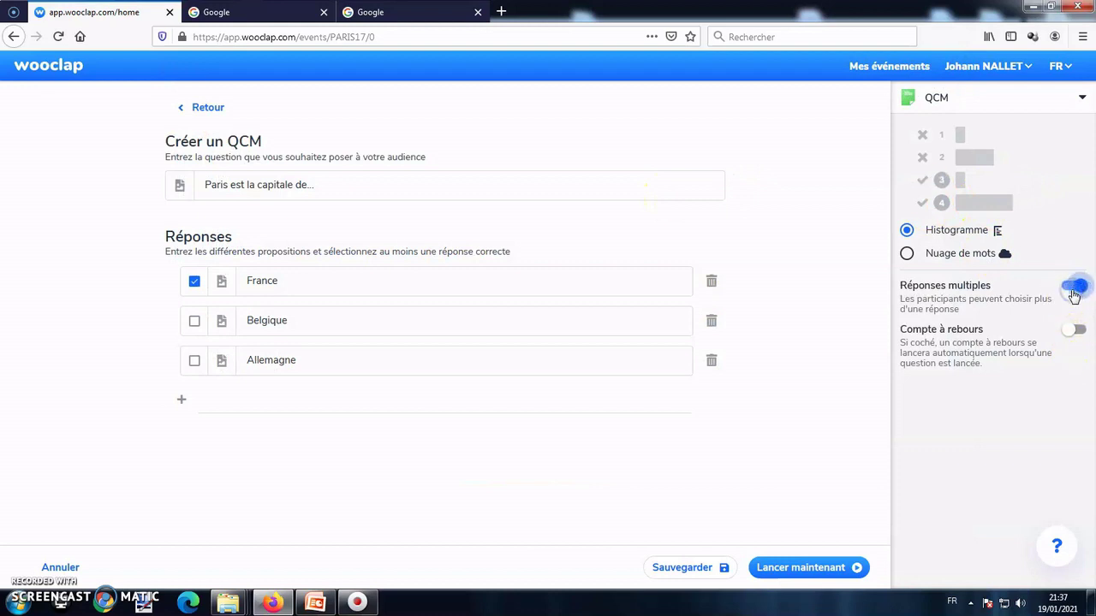
pyautogui.click(195, 321)
pyautogui.click(194, 322)
pyautogui.click(1072, 286)
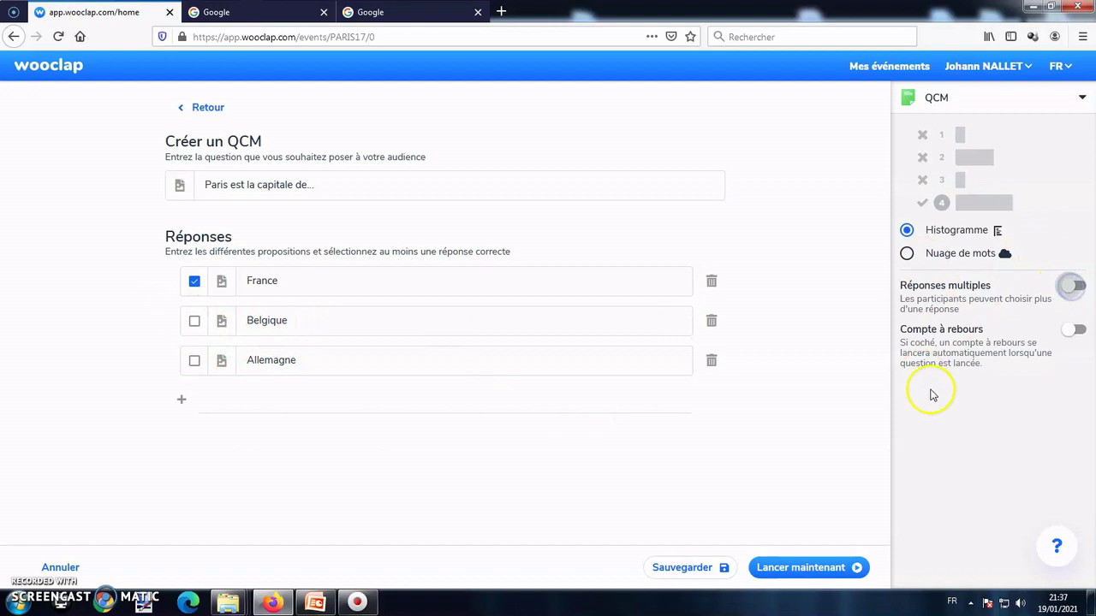
# Enable a 20-second countdown for the QCM and save the question
pyautogui.click(1075, 329)
pyautogui.doubleClick(1016, 389)
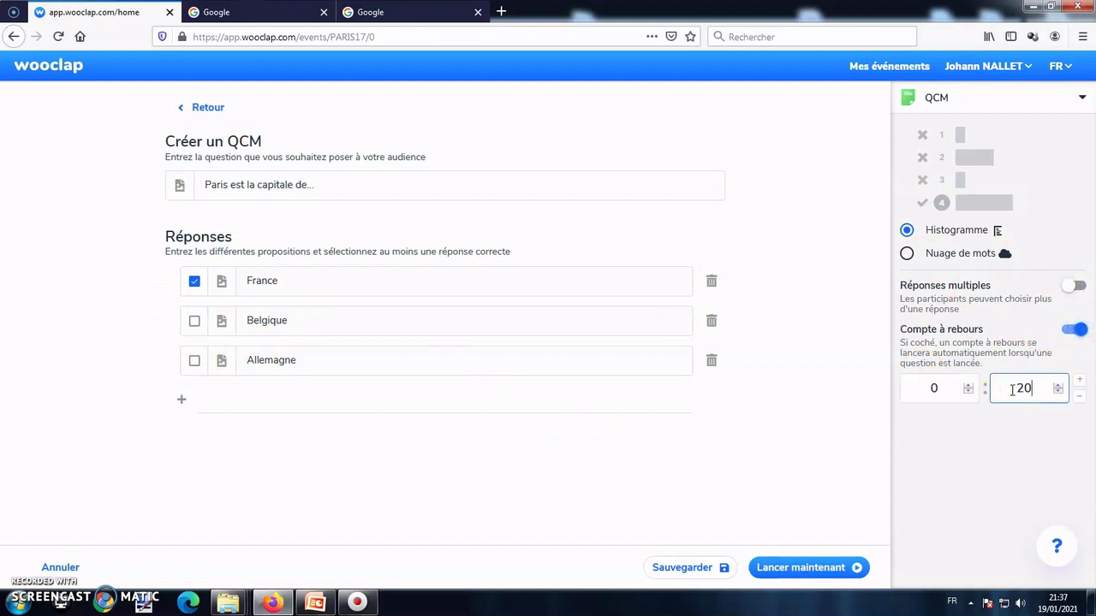
pyautogui.click(993, 432)
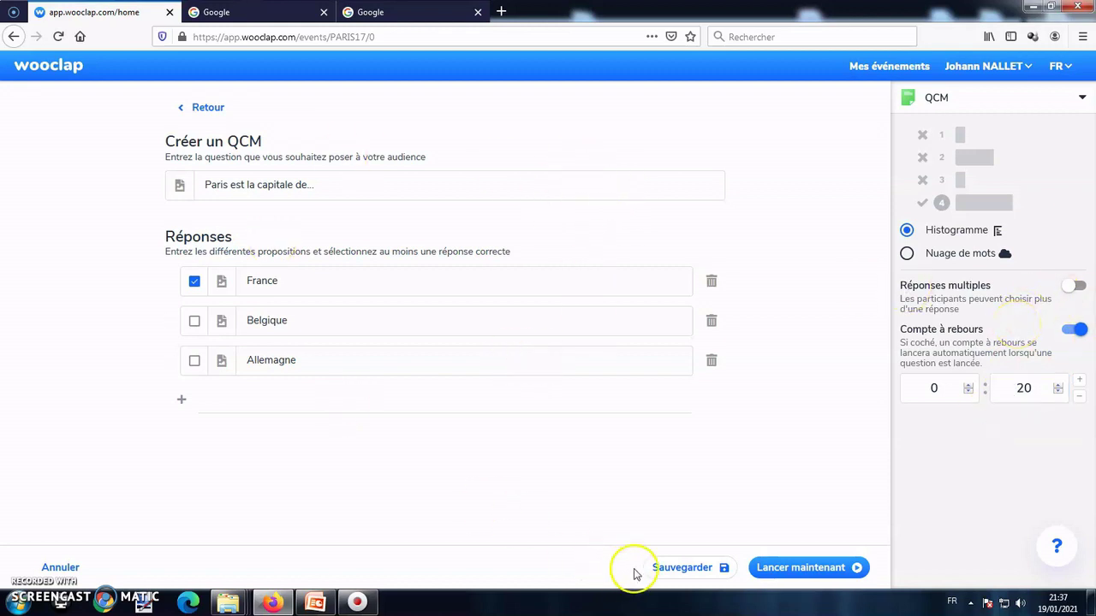
pyautogui.click(667, 565)
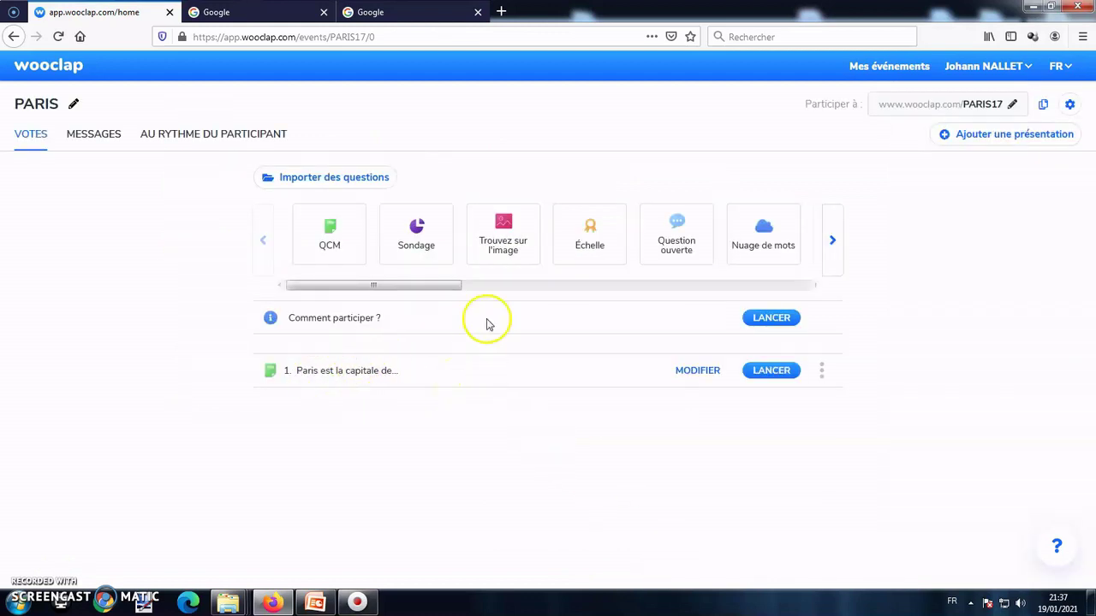
# Create a "Trouvez sur l'image" question with the Paris panorama image and the question "Cliquez sur la tour Eiffel"
pyautogui.click(502, 233)
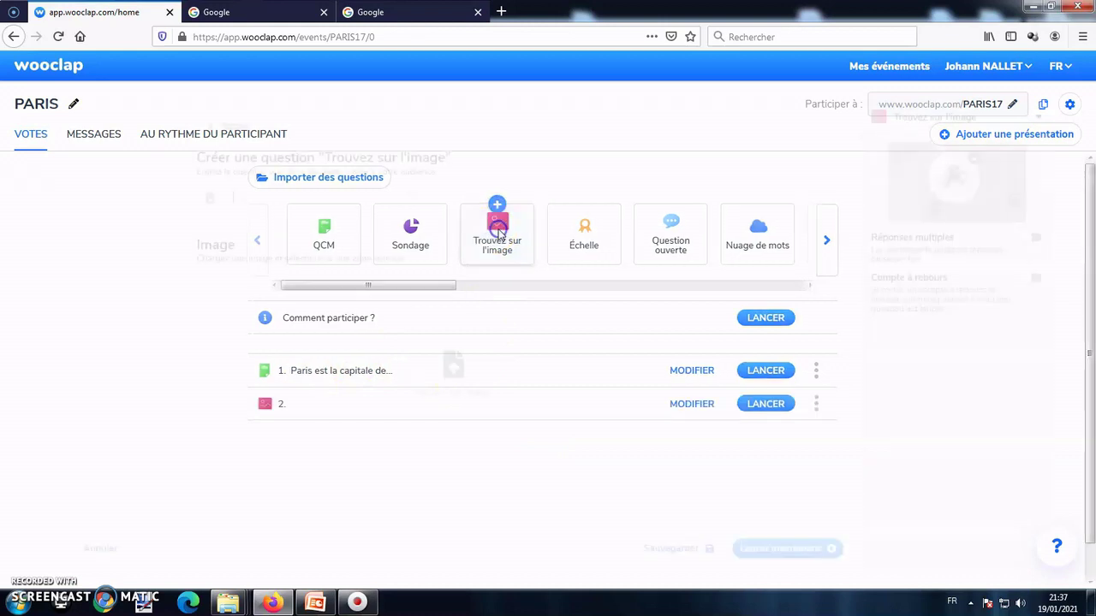
pyautogui.click(428, 367)
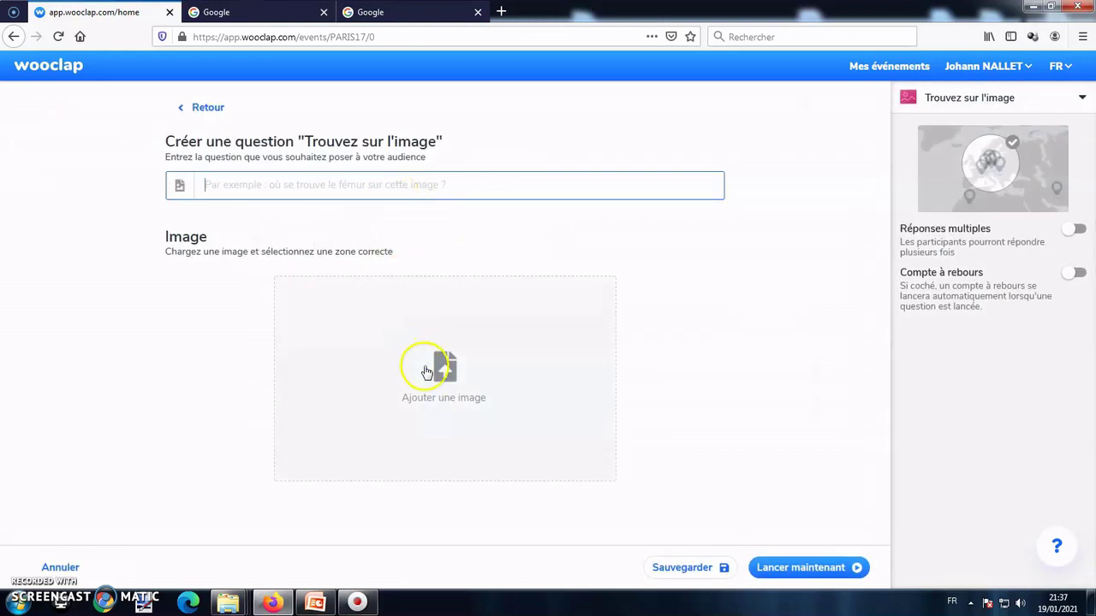
pyautogui.click(470, 356)
pyautogui.scroll(-3, 477, 352)
pyautogui.click(772, 358)
pyautogui.click(849, 514)
pyautogui.click(354, 185)
pyautogui.write('Clic')
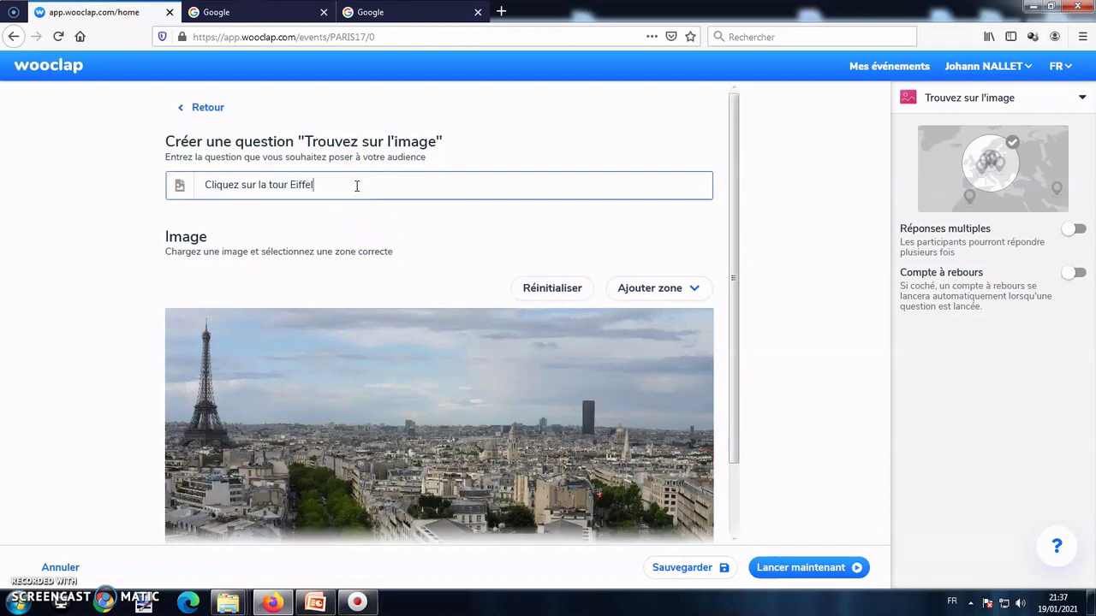
# Add a rectangular correct zone covering the Eiffel Tower on the image and save the question
pyautogui.click(638, 289)
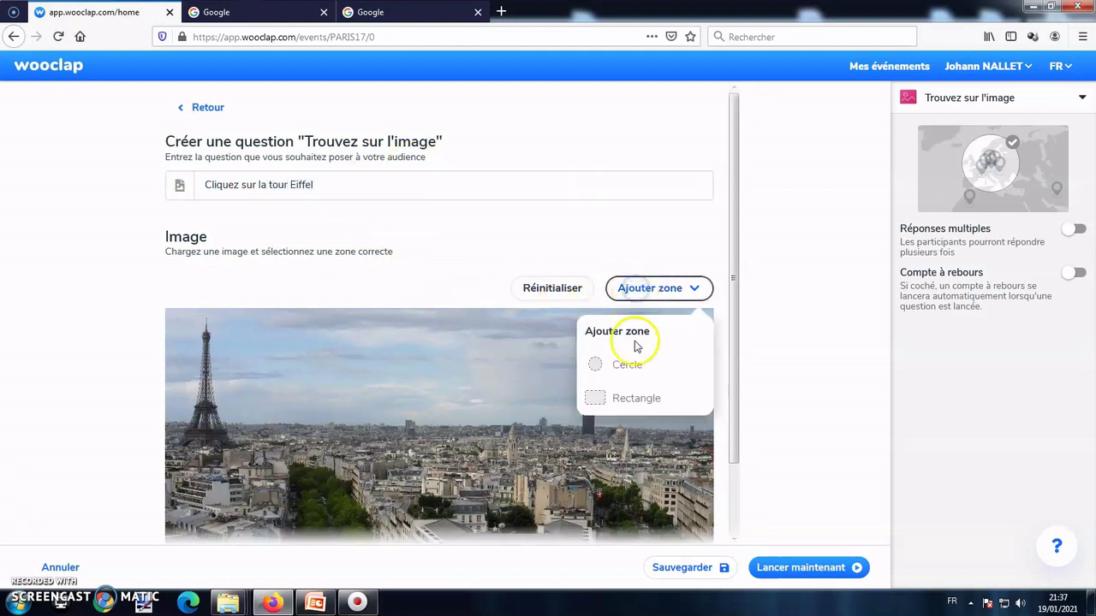
pyautogui.click(636, 398)
pyautogui.moveTo(230, 378); pyautogui.dragTo(245, 460)
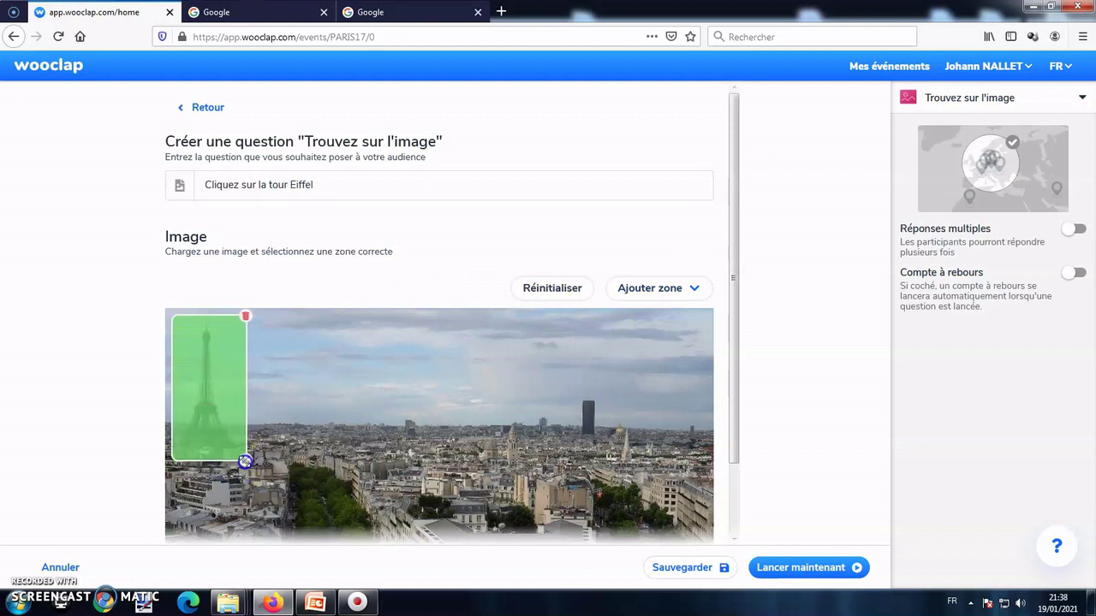
pyautogui.click(676, 568)
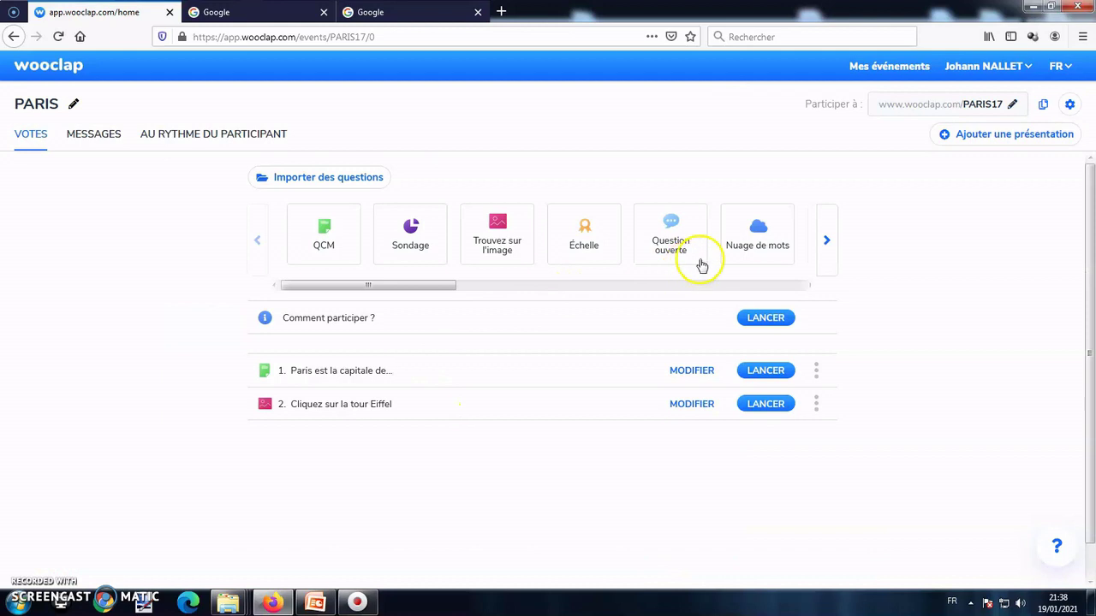
# Create a word cloud question "A quel mot associez-vous Paris ?" and enable its Modérateur option
pyautogui.click(762, 242)
pyautogui.write('A quel mot associez-vous Paris ?')
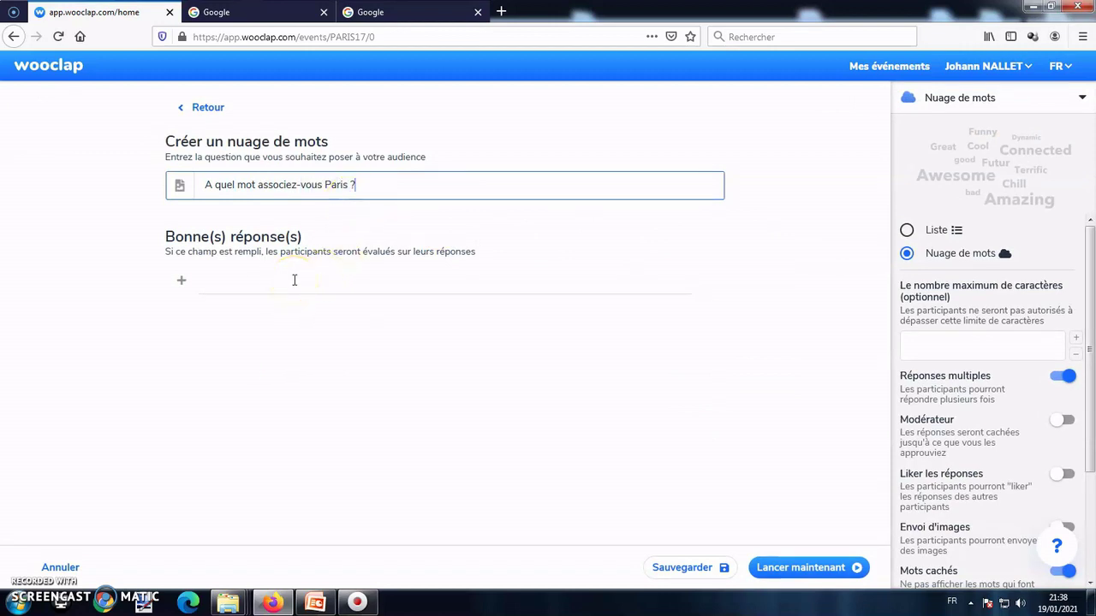
pyautogui.scroll(-3, 1015, 338)
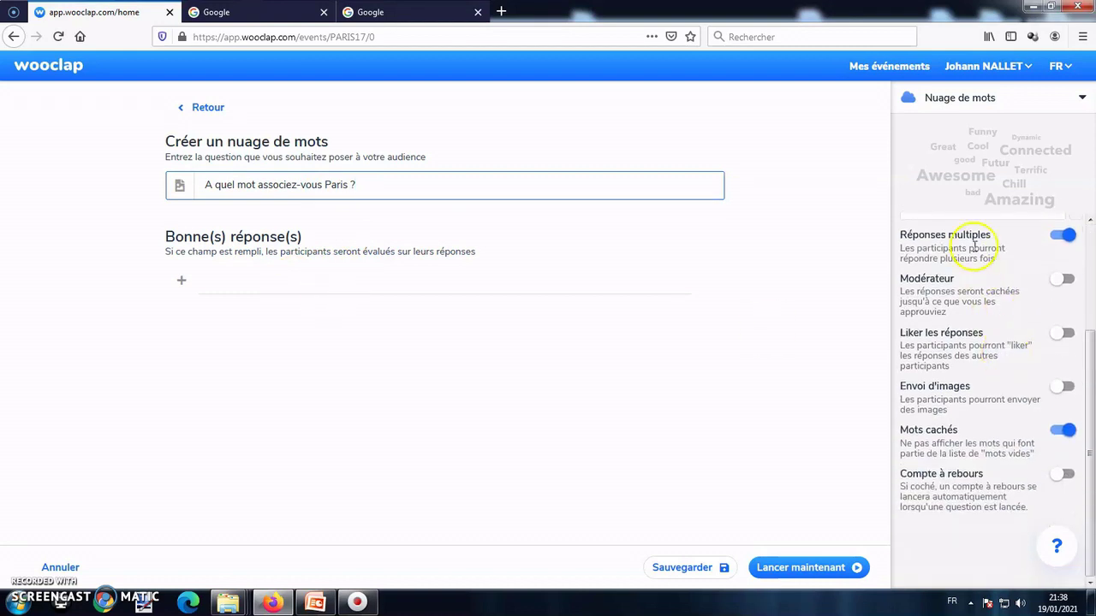
pyautogui.scroll(2, 1011, 454)
pyautogui.click(1060, 465)
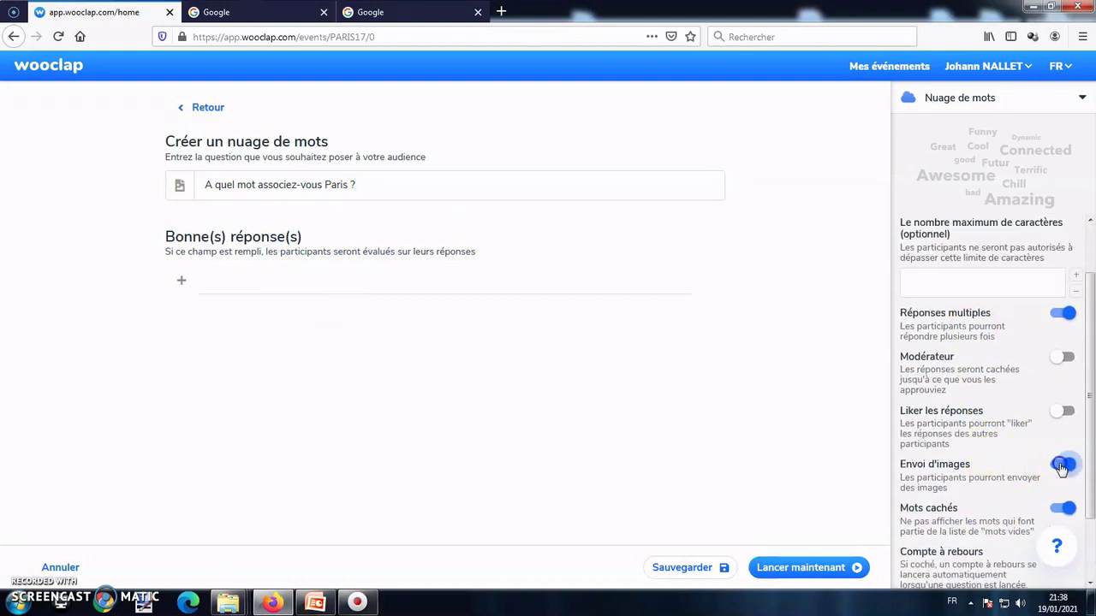
pyautogui.click(1060, 414)
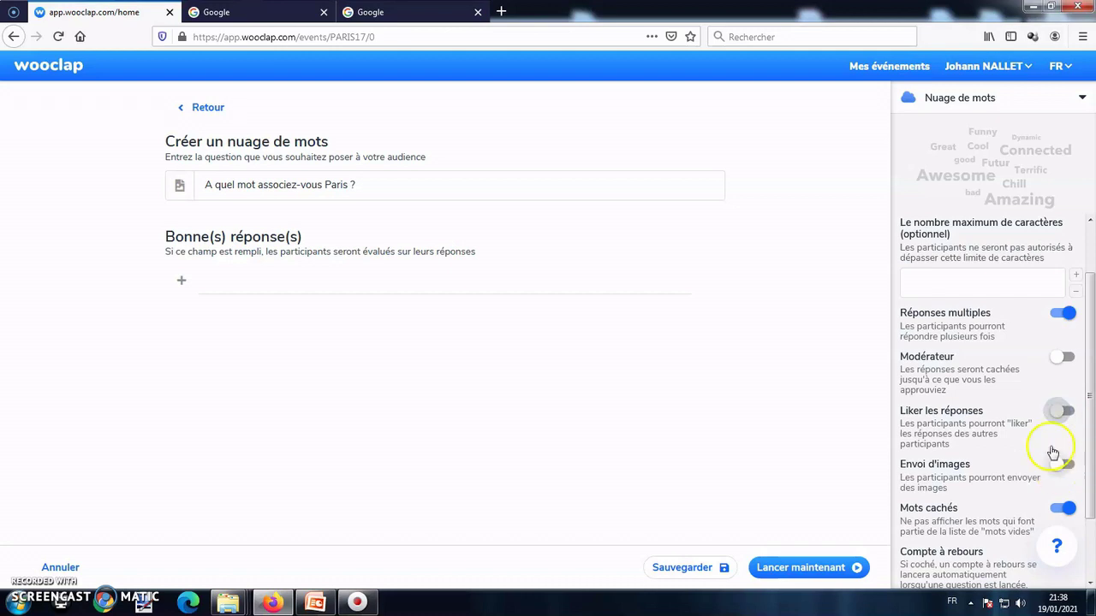
pyautogui.click(1058, 361)
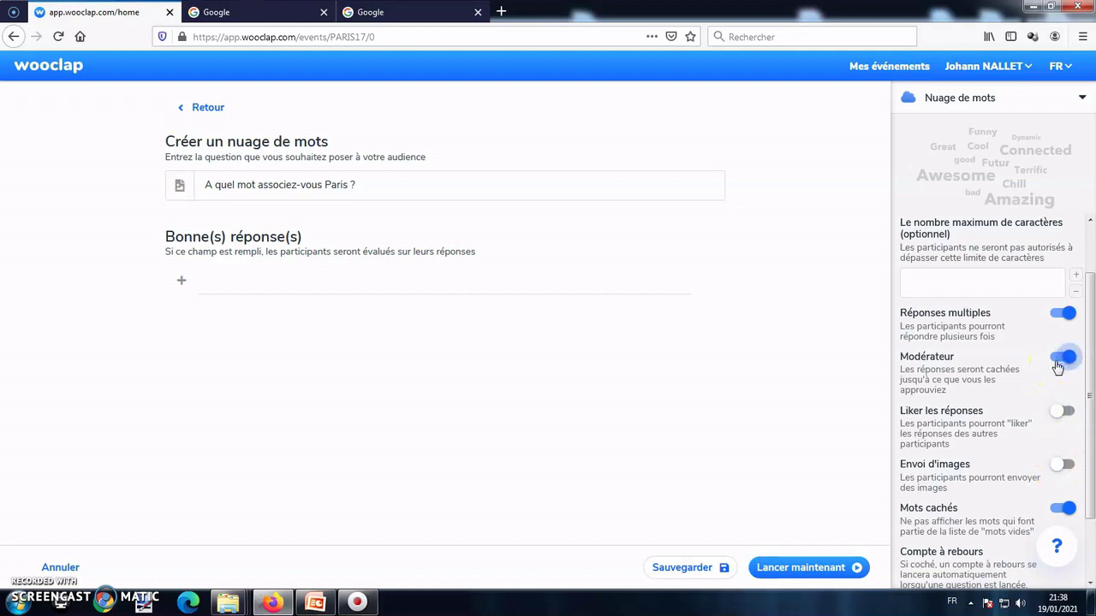
# Keep the Nuage de mots display with no countdown and save the word cloud question
pyautogui.scroll(2, 1027, 338)
pyautogui.click(935, 230)
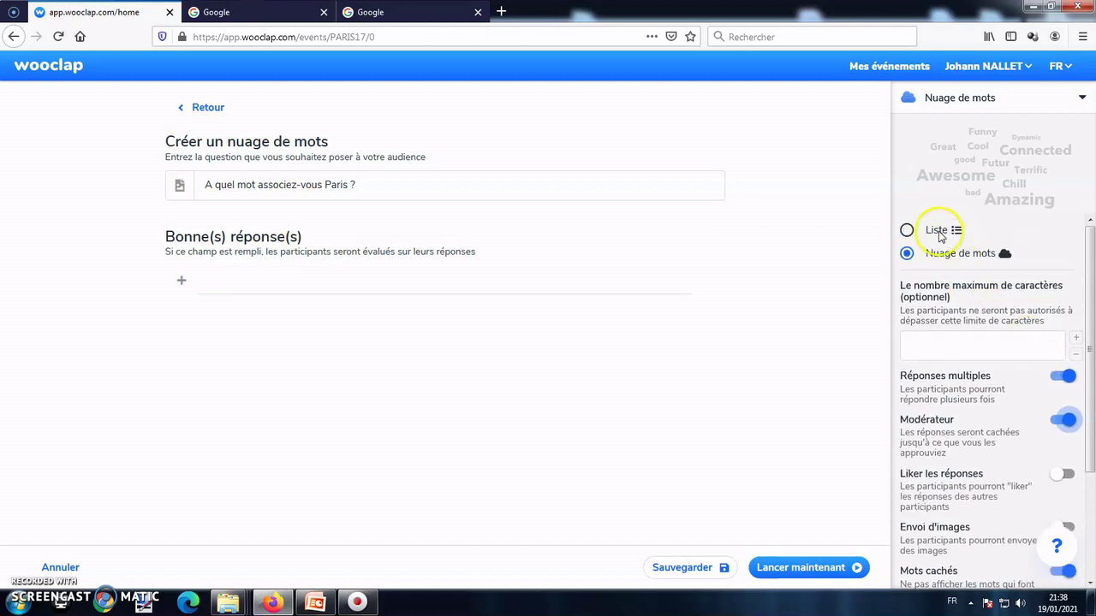
pyautogui.click(929, 254)
pyautogui.scroll(-3, 985, 345)
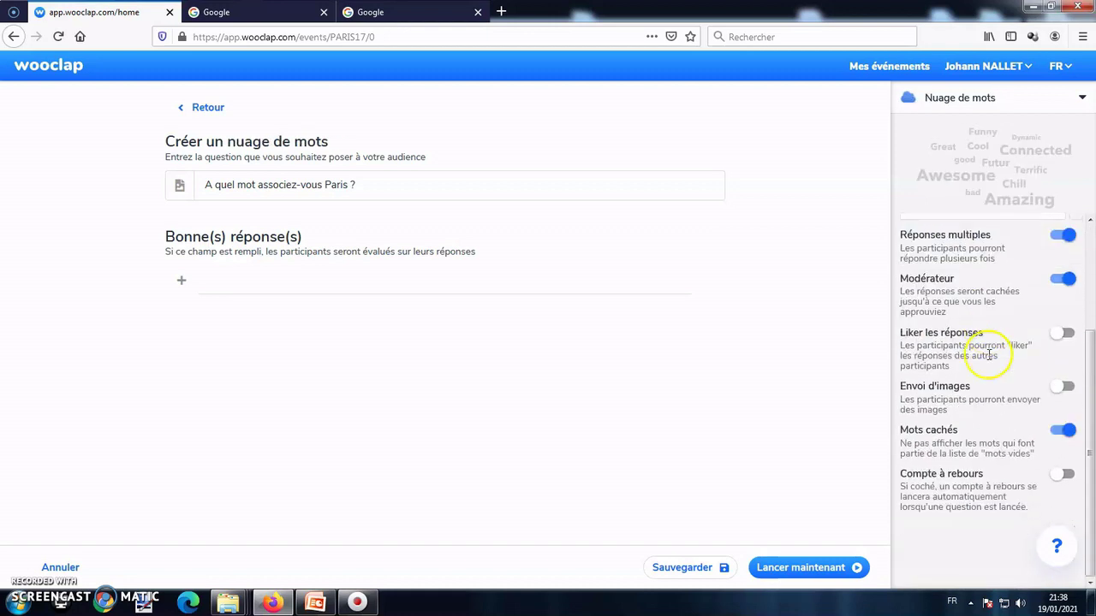
pyautogui.click(1061, 476)
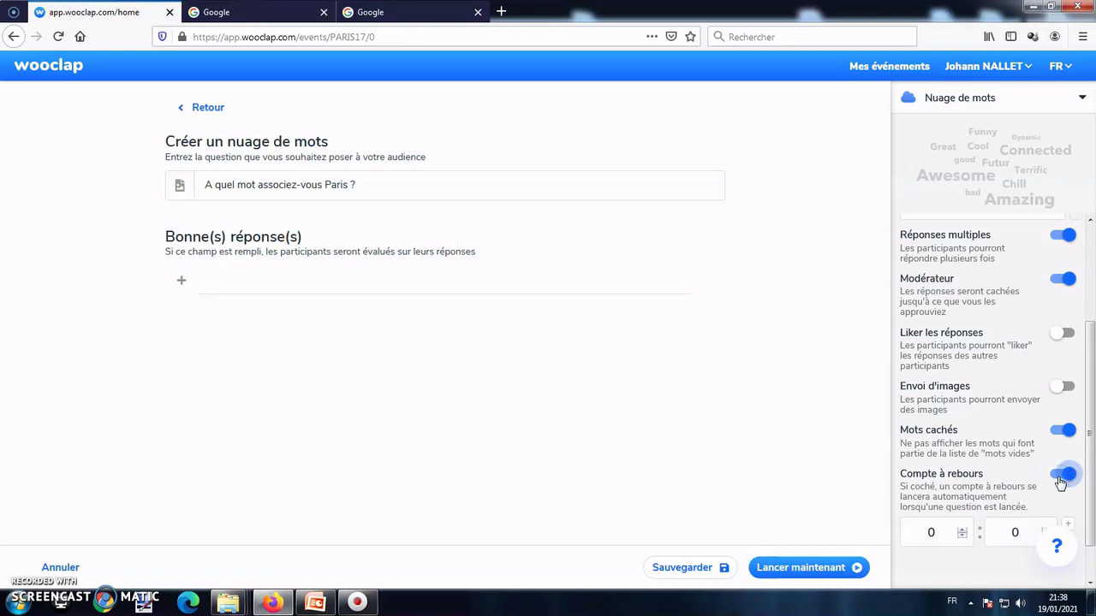
pyautogui.click(1062, 476)
pyautogui.click(657, 567)
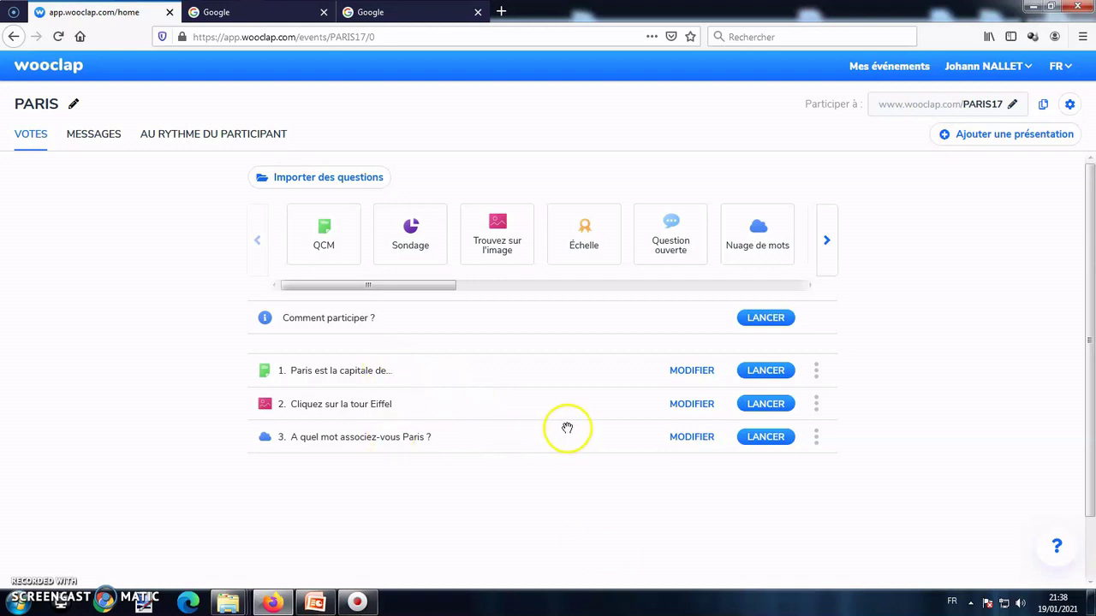
# Reopen the QCM "Paris est la capitale de..." for editing and save it again
pyautogui.click(700, 375)
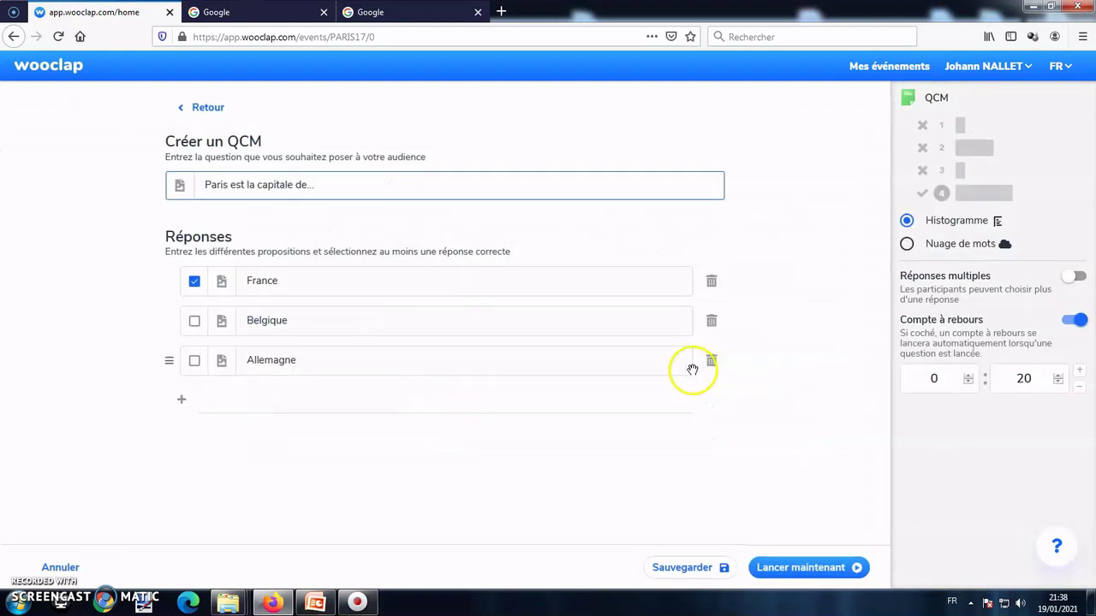
pyautogui.click(433, 194)
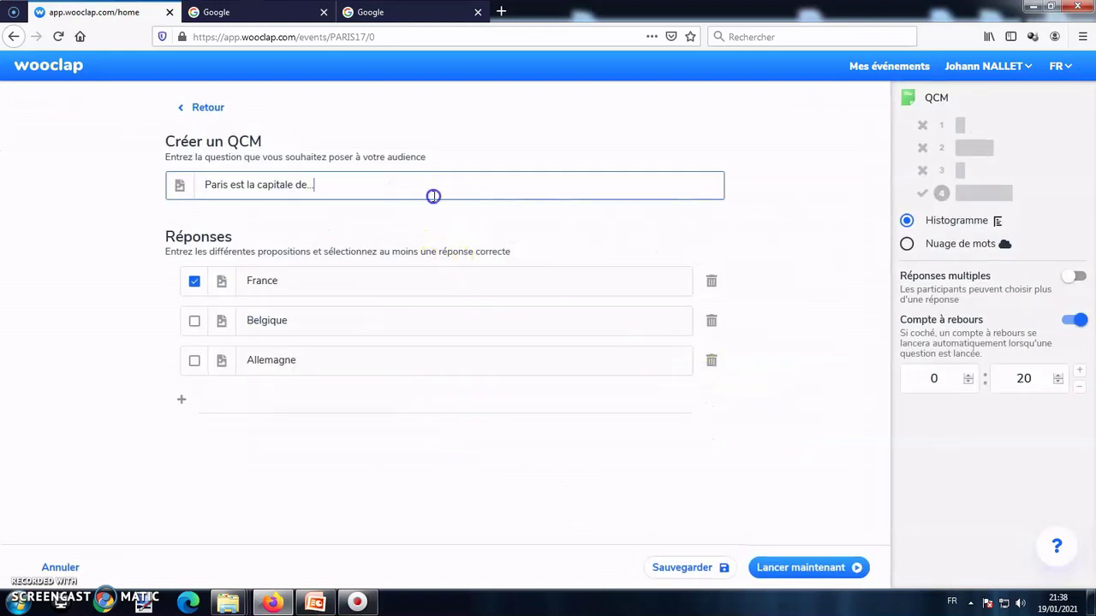
pyautogui.click(693, 567)
# Duplicate the question "Paris est la capitale de...", then delete the copy and dismiss the notification
pyautogui.click(816, 371)
pyautogui.click(775, 430)
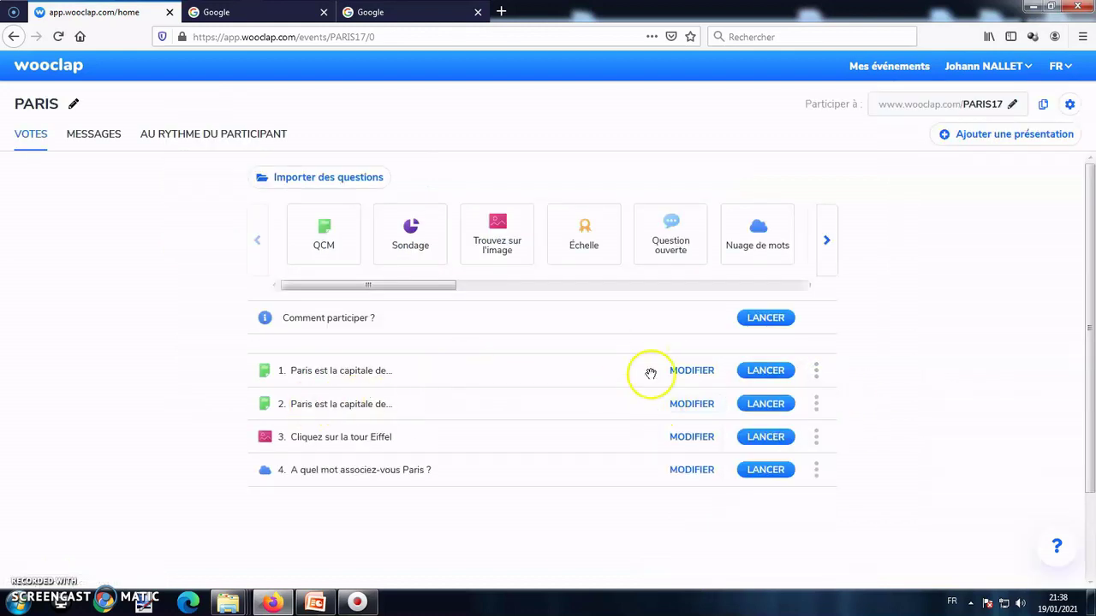
pyautogui.click(816, 404)
pyautogui.scroll(-1, 772, 531)
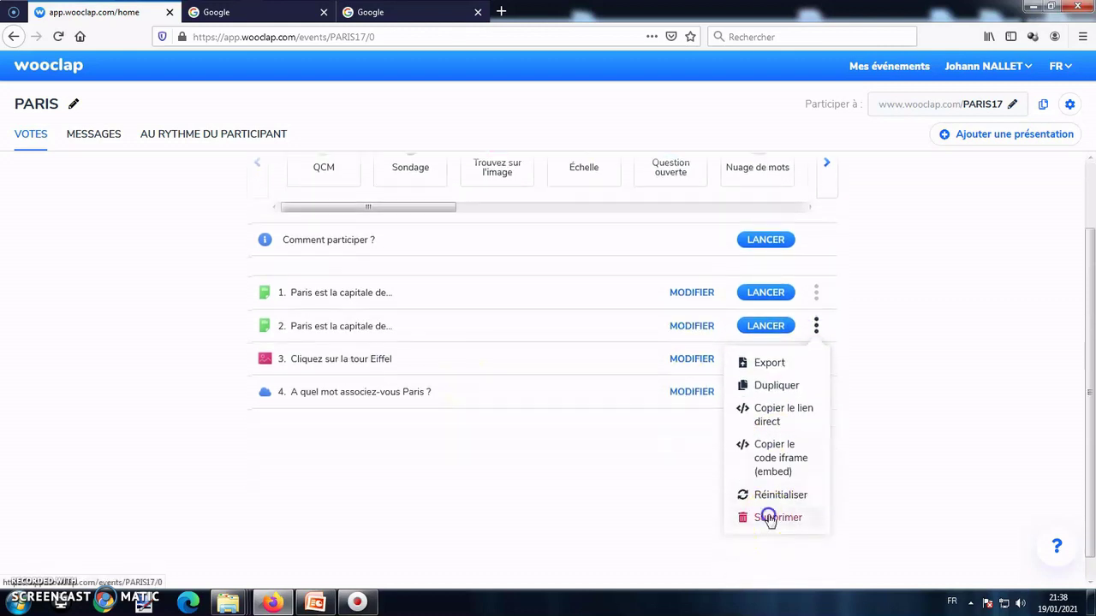
pyautogui.click(770, 538)
pyautogui.click(726, 198)
pyautogui.scroll(1, 698, 264)
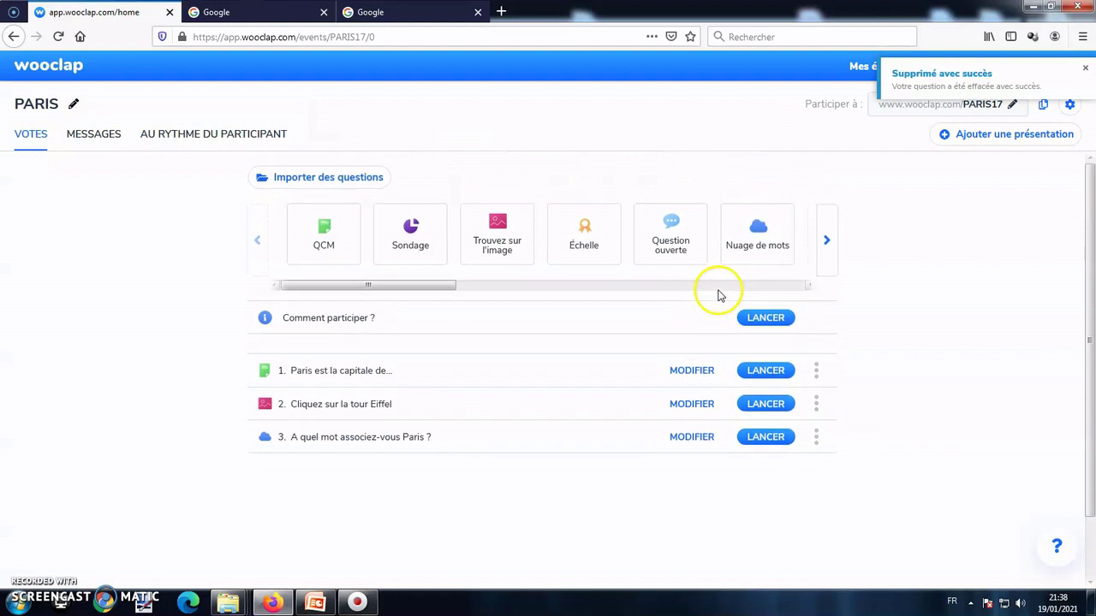
pyautogui.moveTo(440, 374)
pyautogui.mouseDown()
pyautogui.moveTo(437, 428)
pyautogui.moveTo(428, 378)
pyautogui.mouseUp()
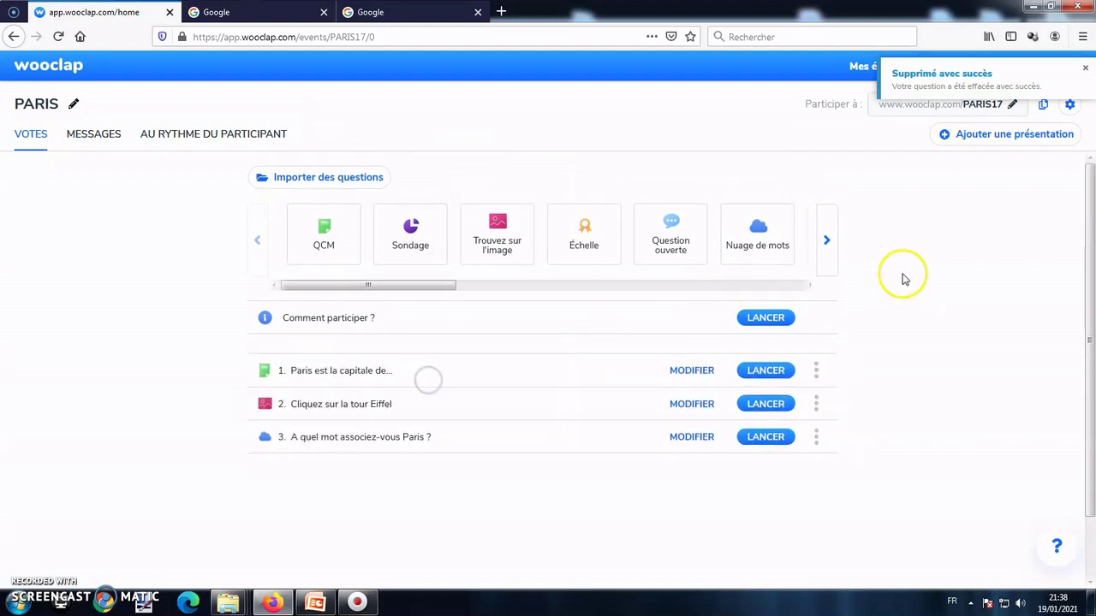
pyautogui.click(1085, 68)
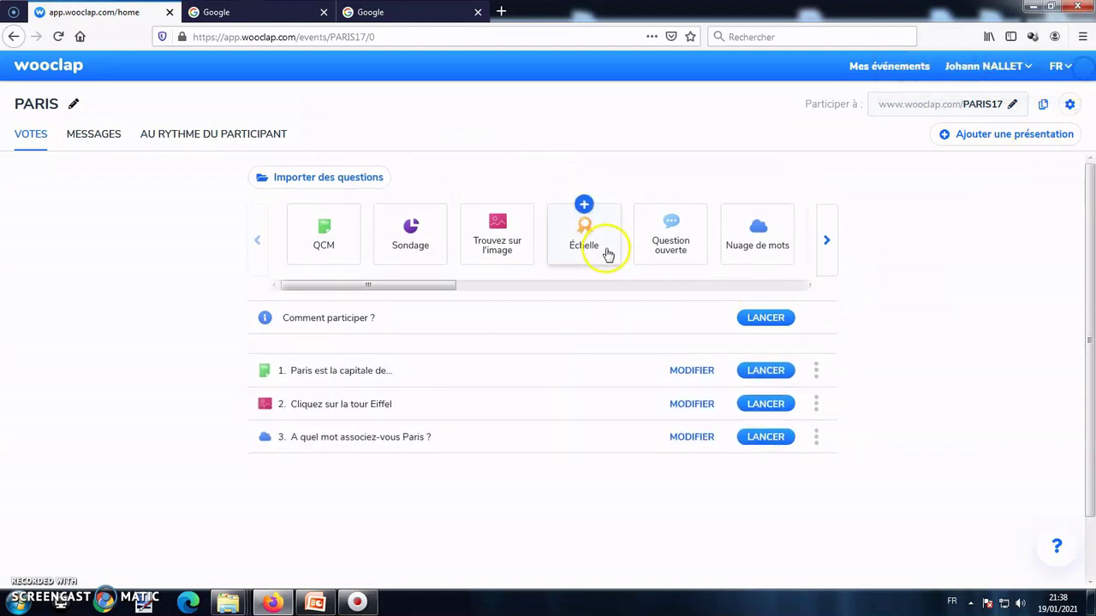
# Import the questions "Les Russes ont-ils leurs libertés ?" and "Les Russes vivent-ils bien ?" from the event URSS Staline Etat totalitaire
pyautogui.click(303, 176)
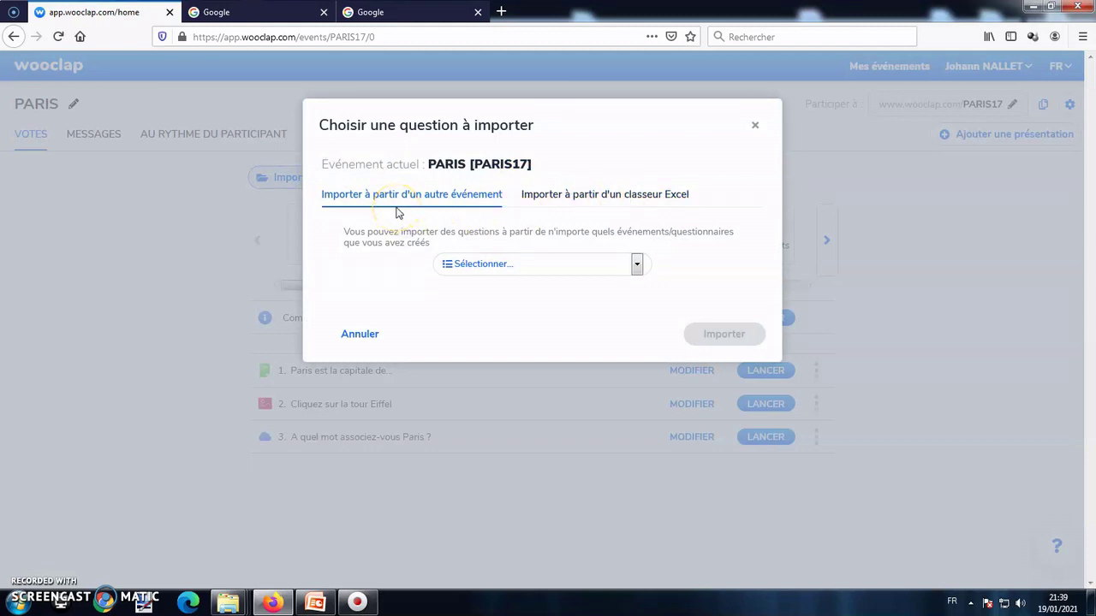
pyautogui.click(507, 268)
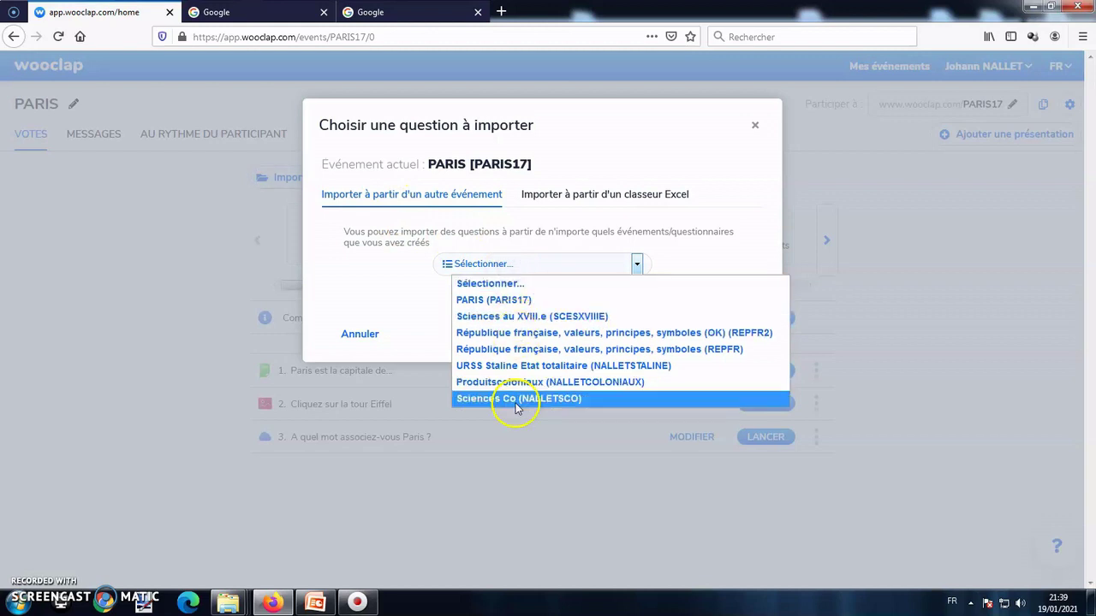
pyautogui.click(514, 367)
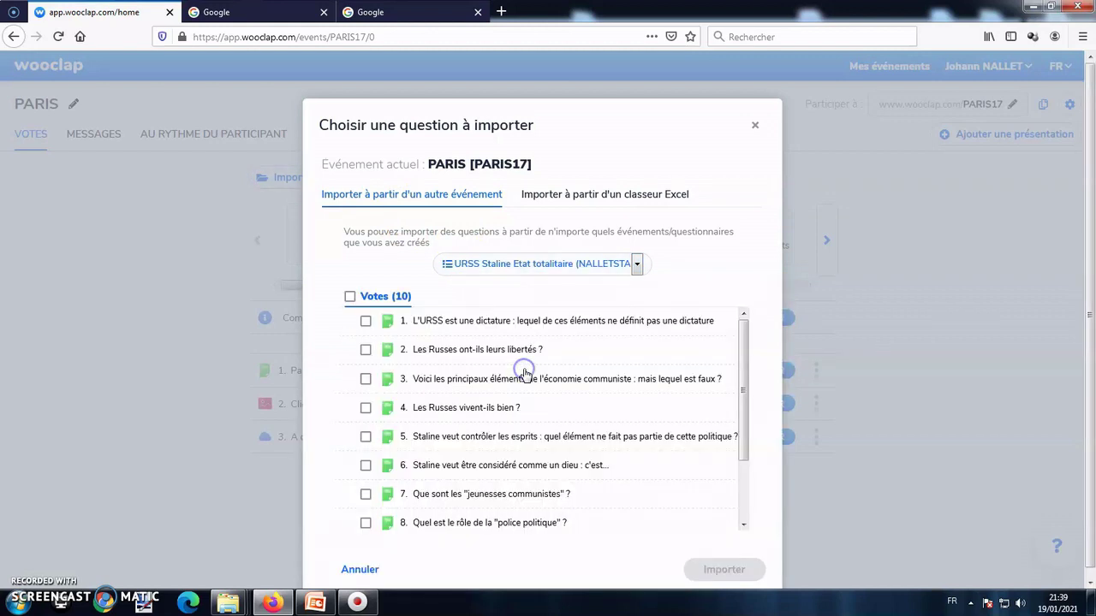
pyautogui.scroll(-2, 394, 368)
pyautogui.scroll(2, 411, 381)
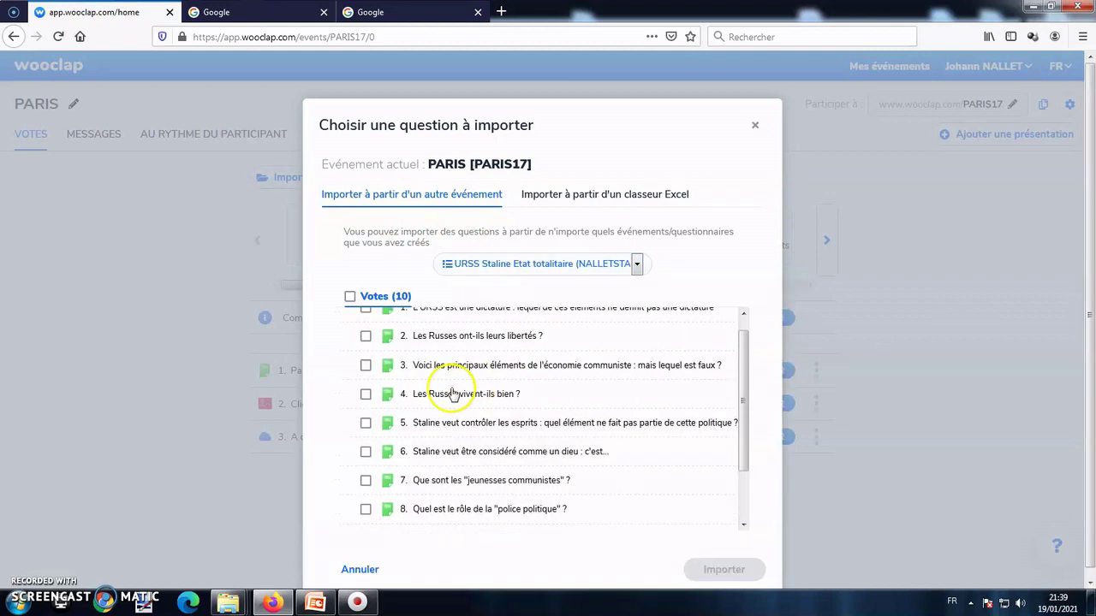
pyautogui.click(366, 349)
pyautogui.click(366, 408)
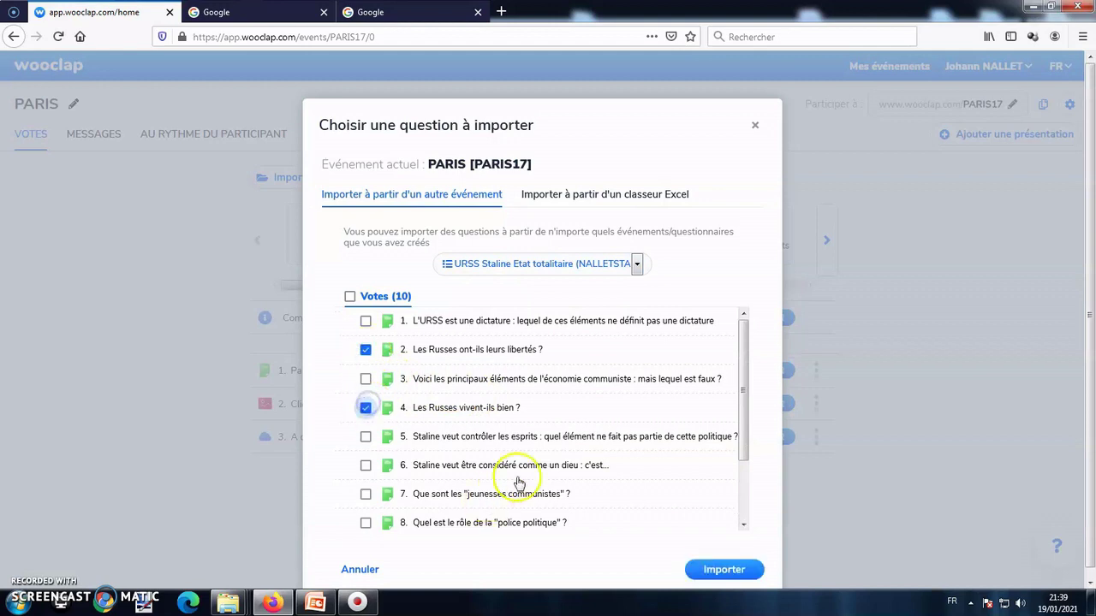
pyautogui.click(704, 569)
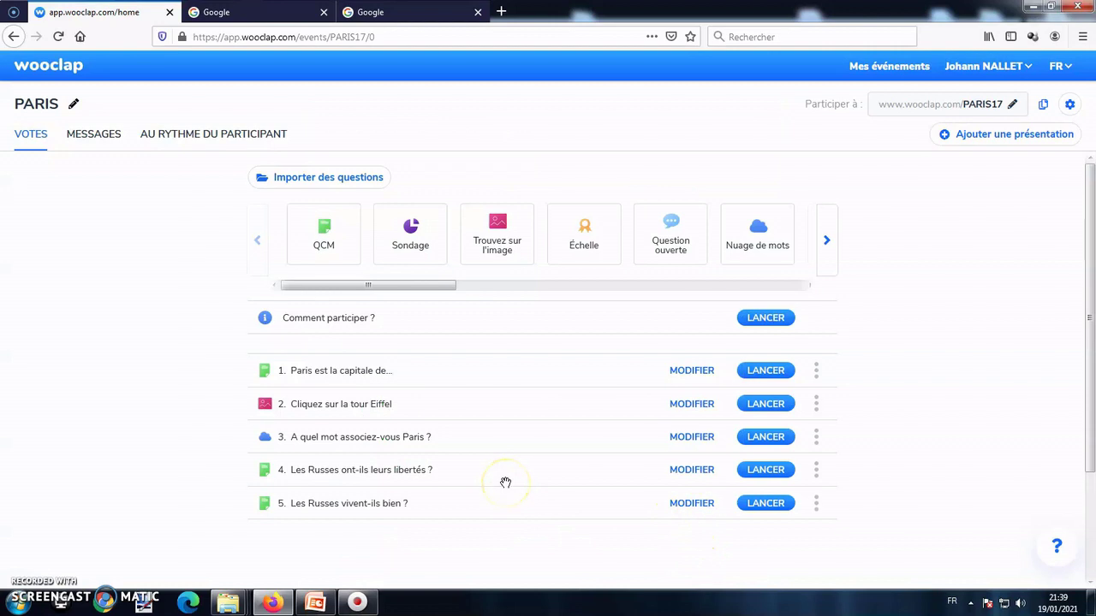
# Add a second question mark to the imported question "Les Russes ont-ils leurs libertés ?" and save it
pyautogui.click(678, 471)
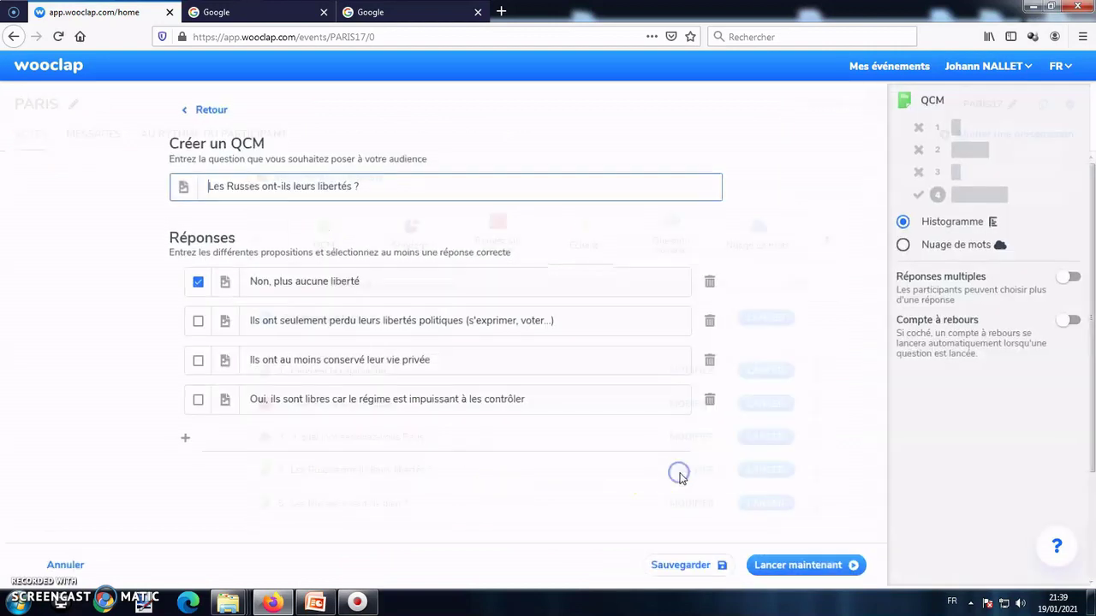
pyautogui.write('?')
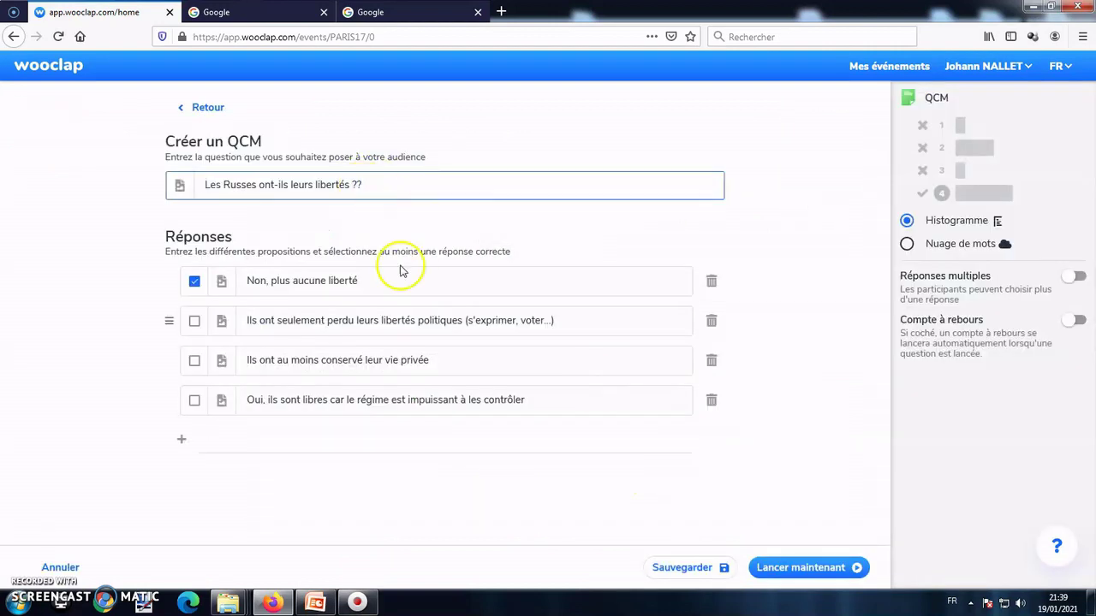
pyautogui.click(657, 565)
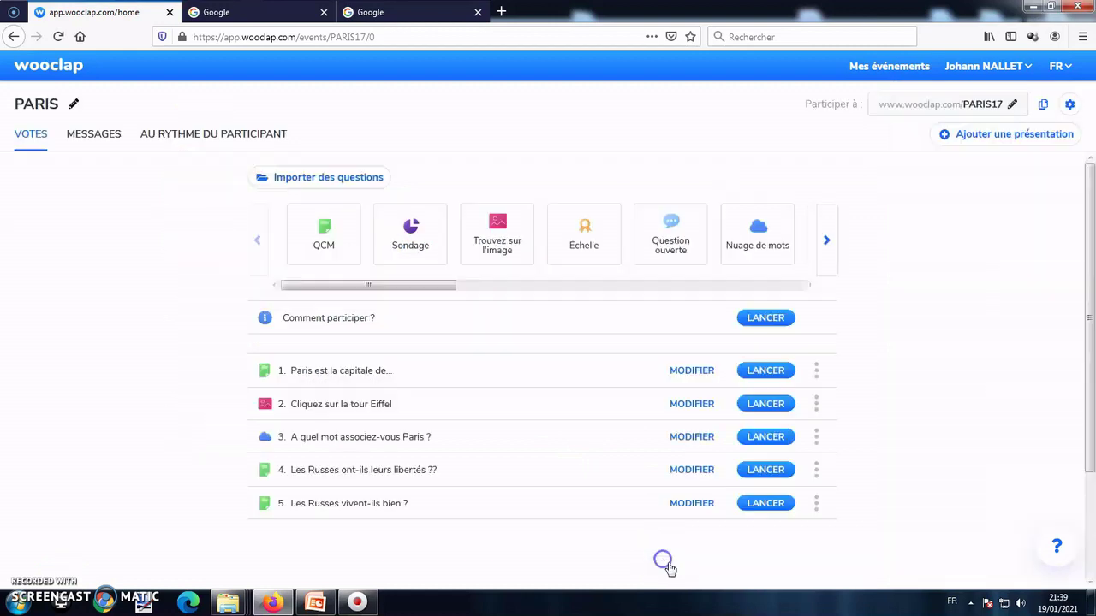
# Delete both imported questions about the Russians from the event and dismiss the notifications
pyautogui.click(818, 471)
pyautogui.scroll(-1, 818, 480)
pyautogui.scroll(-1, 815, 490)
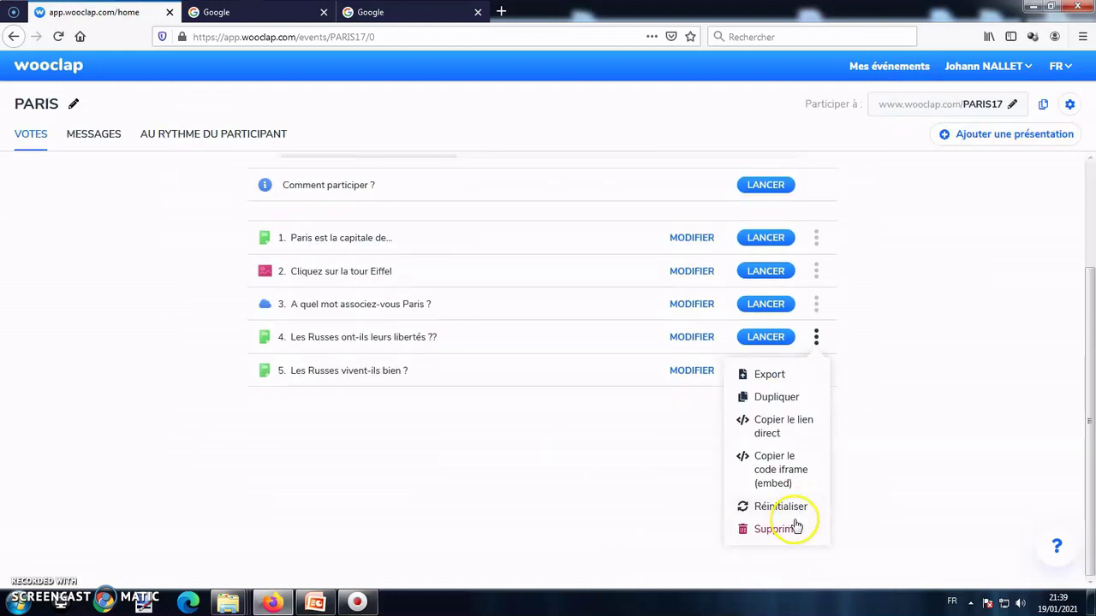
pyautogui.click(791, 524)
pyautogui.click(711, 201)
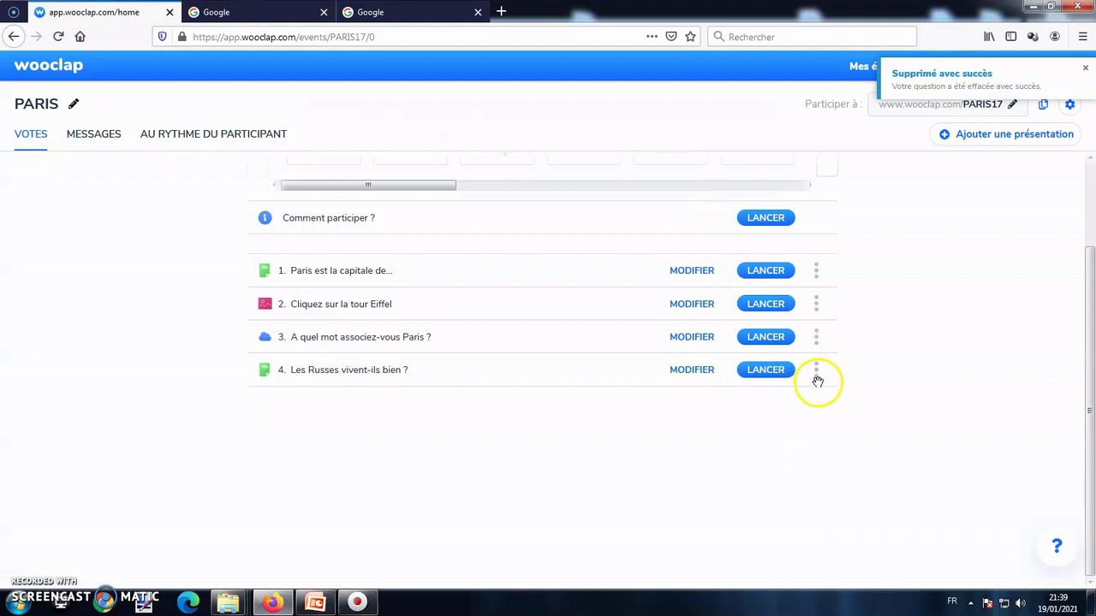
pyautogui.click(816, 370)
pyautogui.click(773, 565)
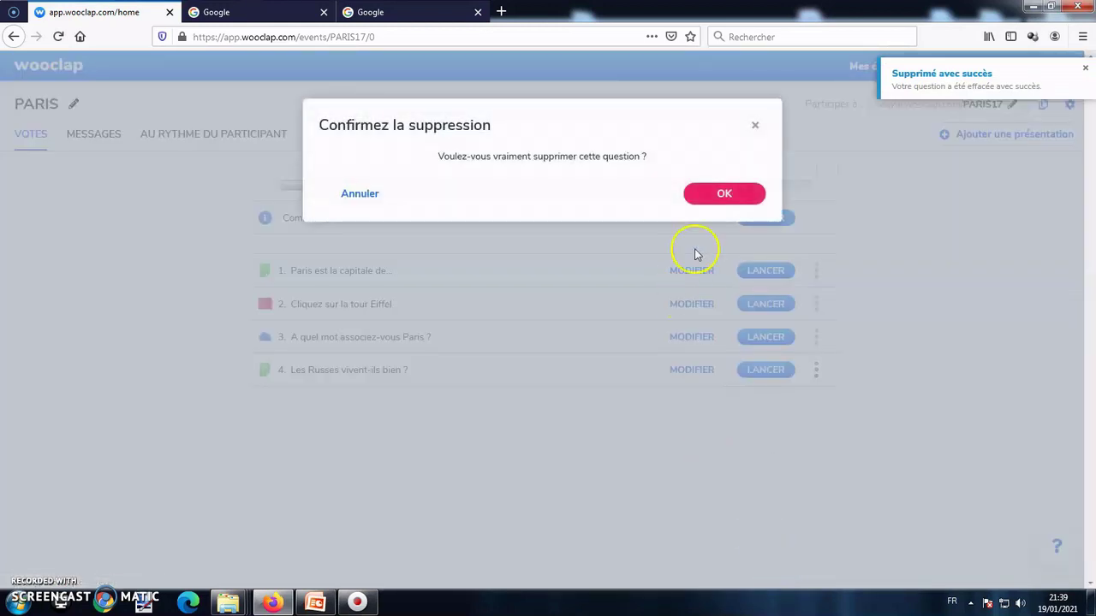
pyautogui.click(722, 196)
pyautogui.click(1081, 70)
pyautogui.click(1084, 81)
pyautogui.scroll(2, 884, 266)
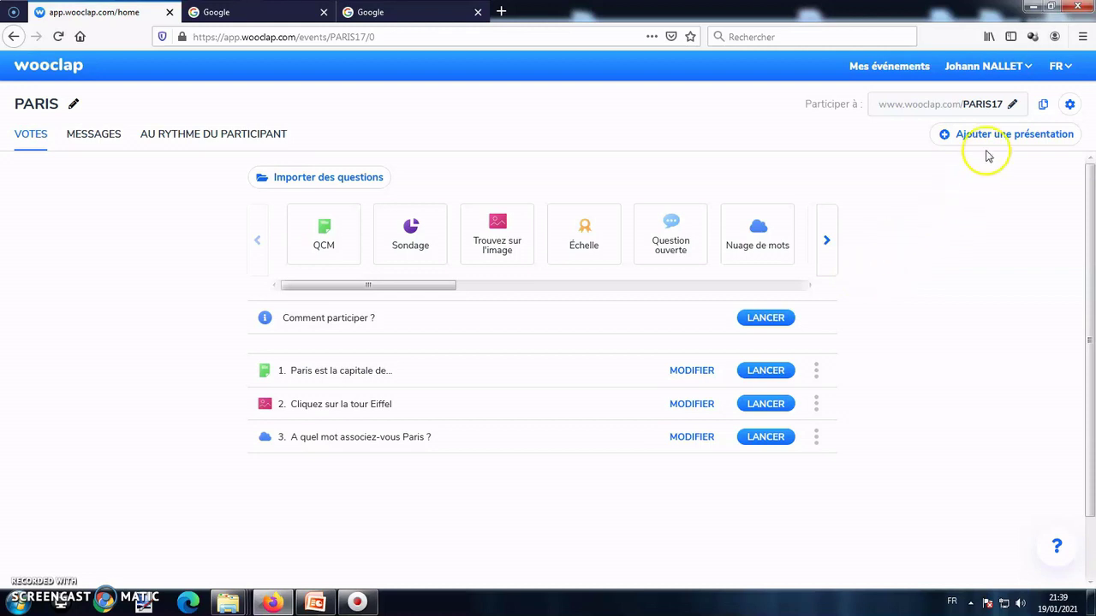
# Upload the PowerPoint file "Diapo PWP PARIS" from the computer as the event's presentation and dismiss the conversion notification
pyautogui.click(1013, 133)
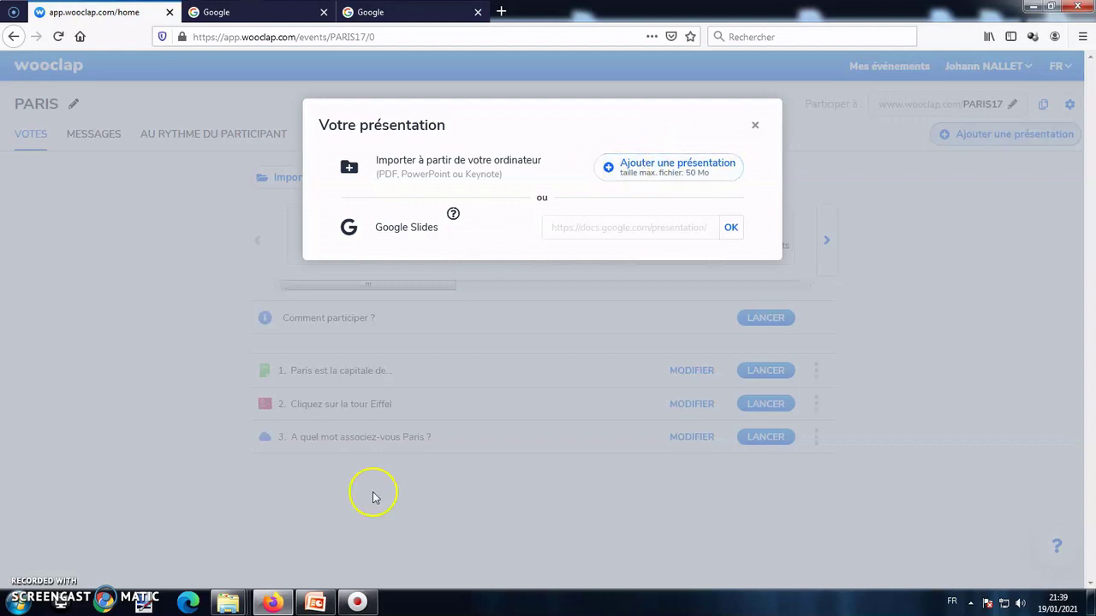
pyautogui.click(315, 603)
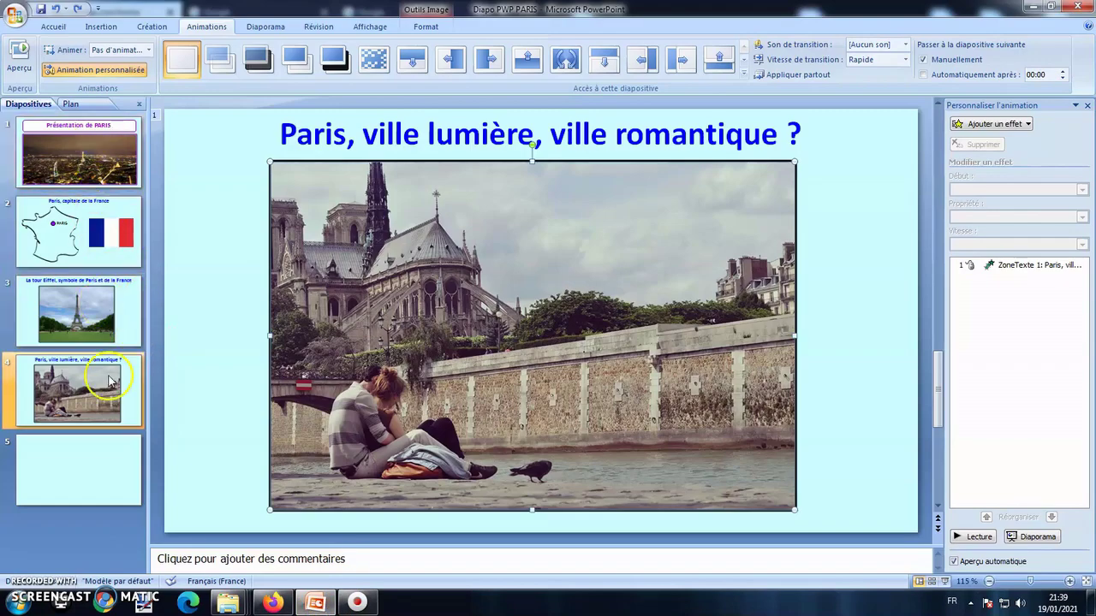
pyautogui.click(258, 602)
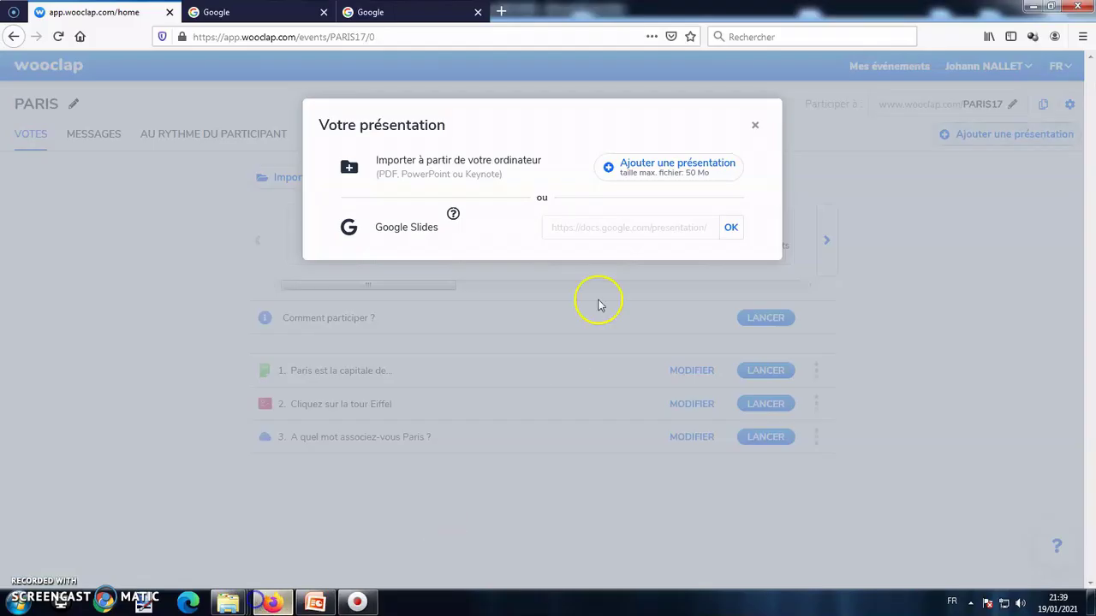
pyautogui.click(651, 163)
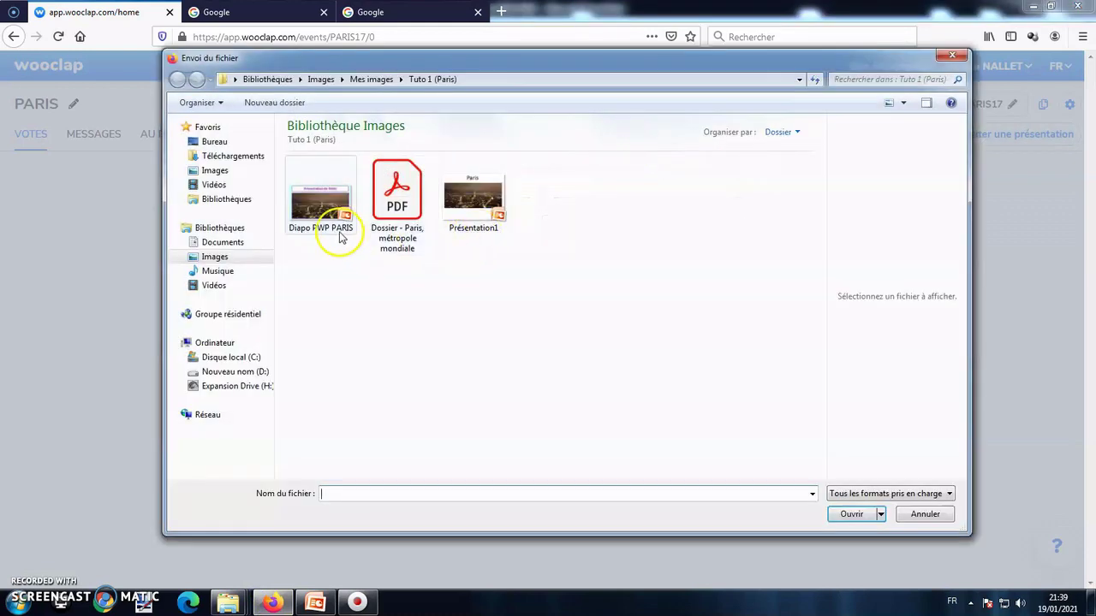
pyautogui.click(321, 207)
pyautogui.click(846, 513)
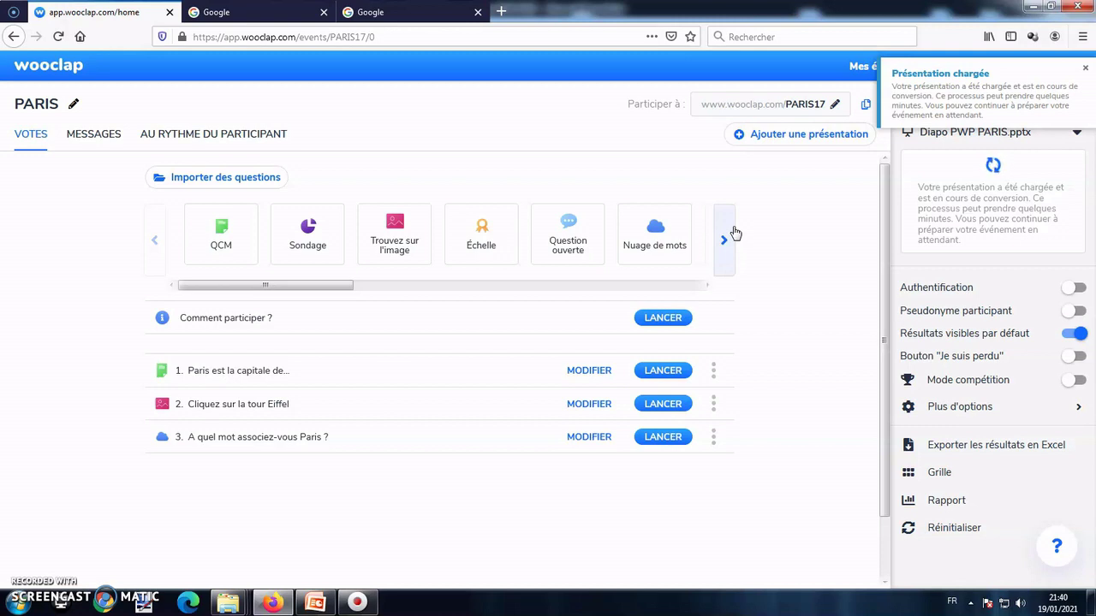
pyautogui.click(736, 223)
pyautogui.click(825, 242)
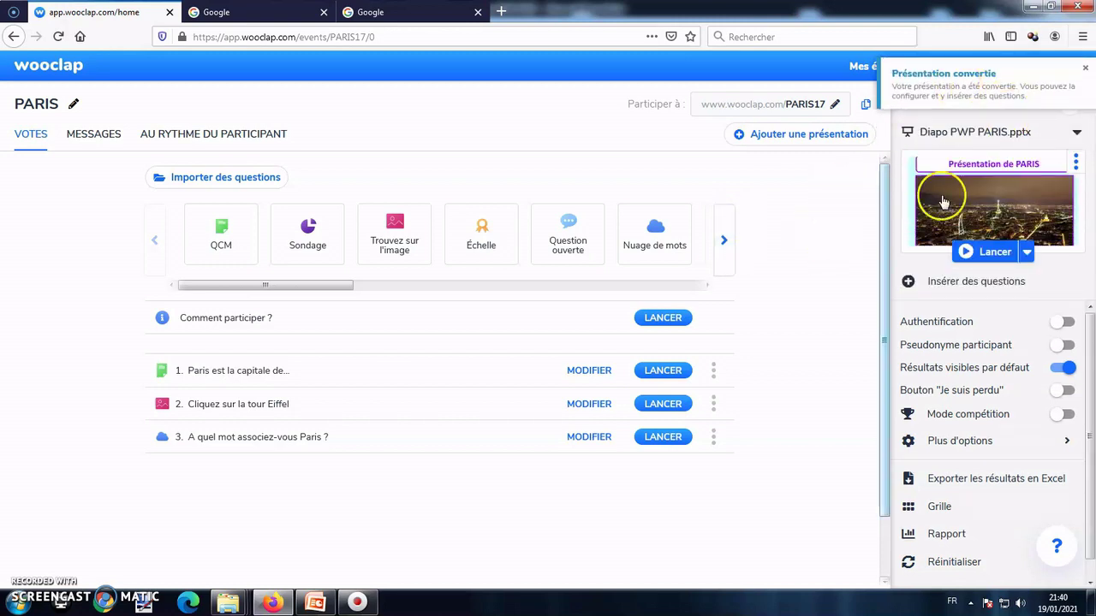
pyautogui.click(1086, 72)
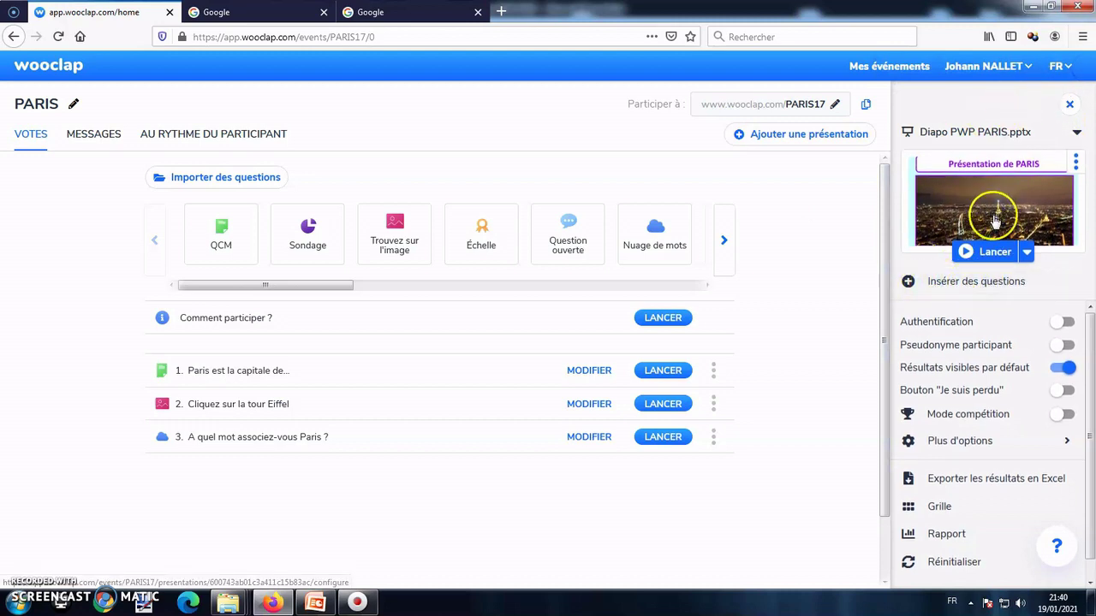
# Open question insertion for the presentation, close the introductory video, and insert "Comment participer ?" before the first slide
pyautogui.click(1001, 283)
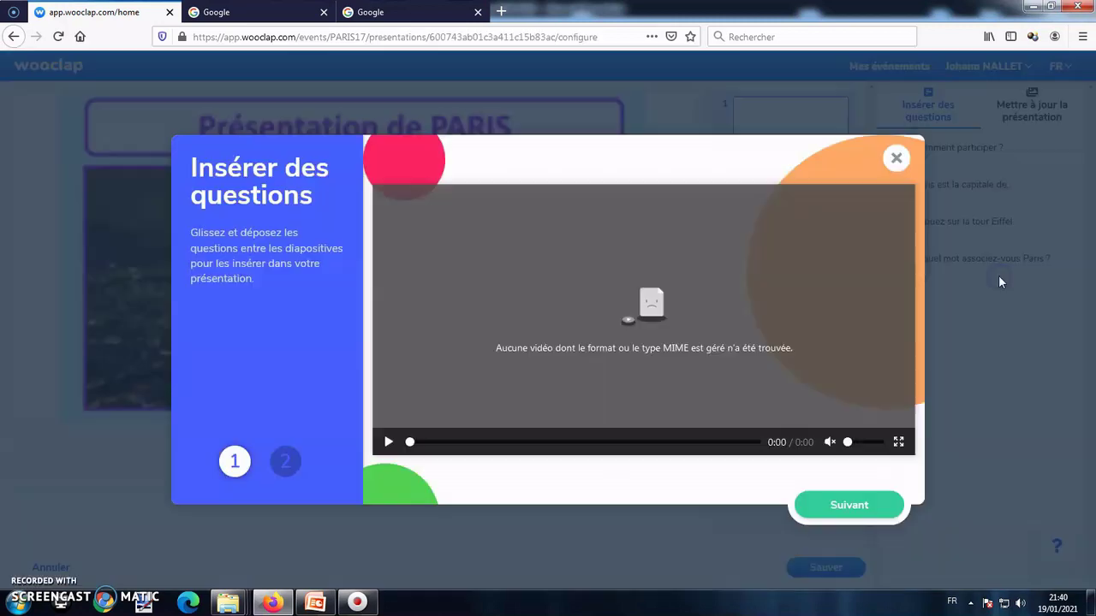
pyautogui.click(894, 161)
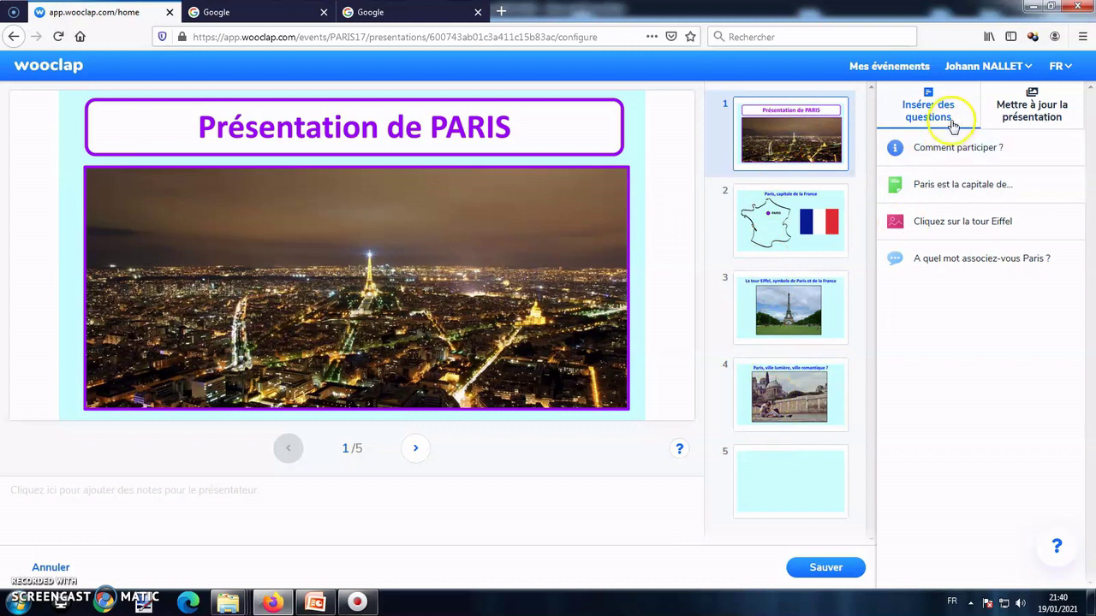
pyautogui.click(948, 149)
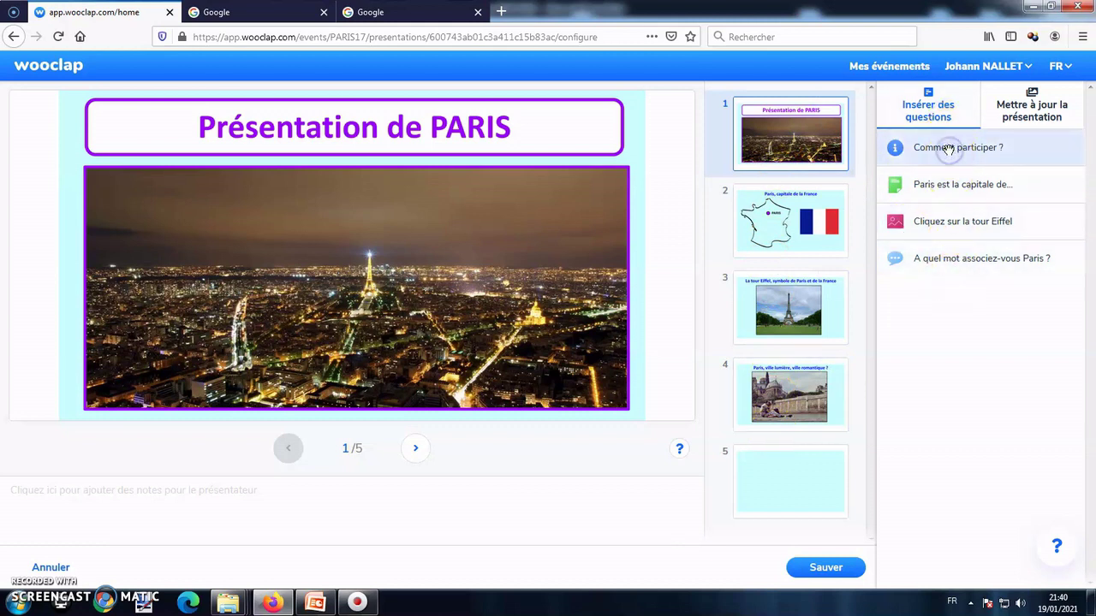
pyautogui.moveTo(949, 150); pyautogui.dragTo(763, 129)
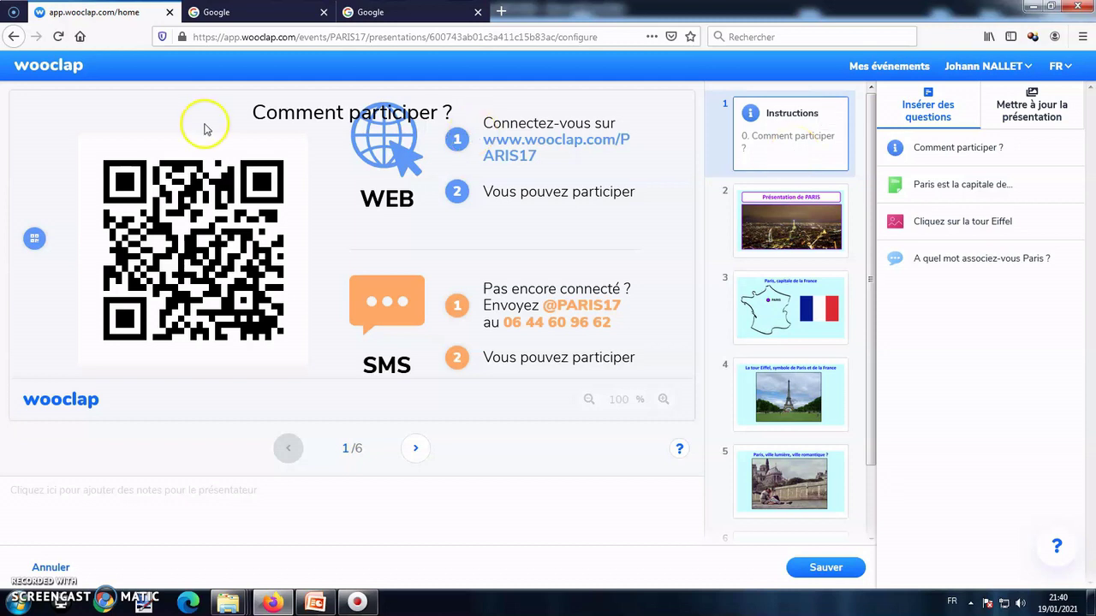
# Insert the QCM, "Cliquez sur la tour Eiffel" and the word cloud question before the France map, Eiffel tower and "ville romantique" slides, then save
pyautogui.moveTo(949, 192); pyautogui.dragTo(798, 282)
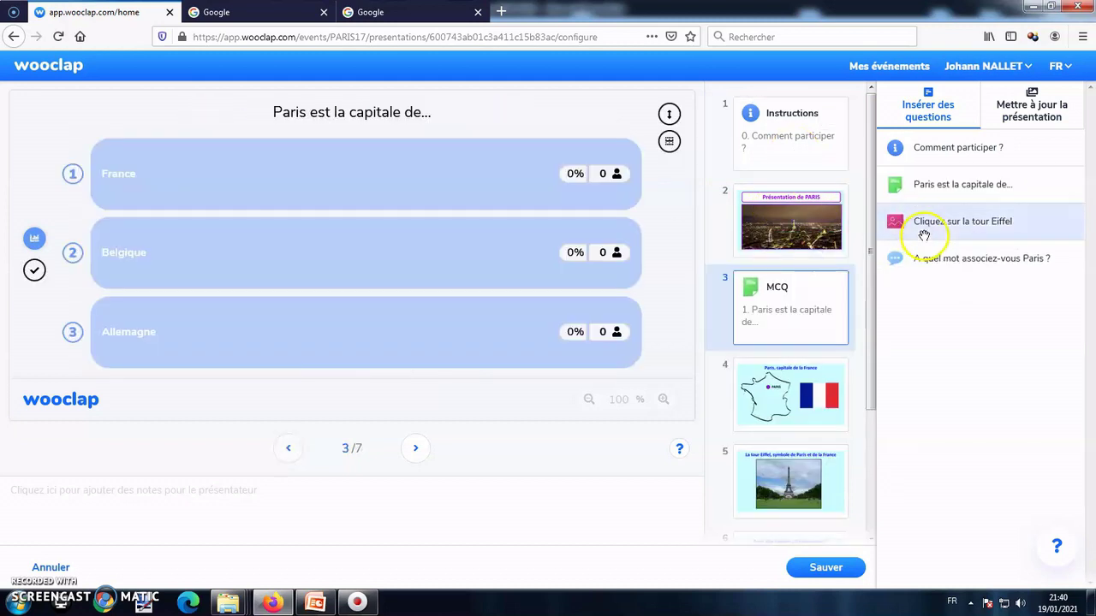
pyautogui.moveTo(954, 224); pyautogui.dragTo(805, 449)
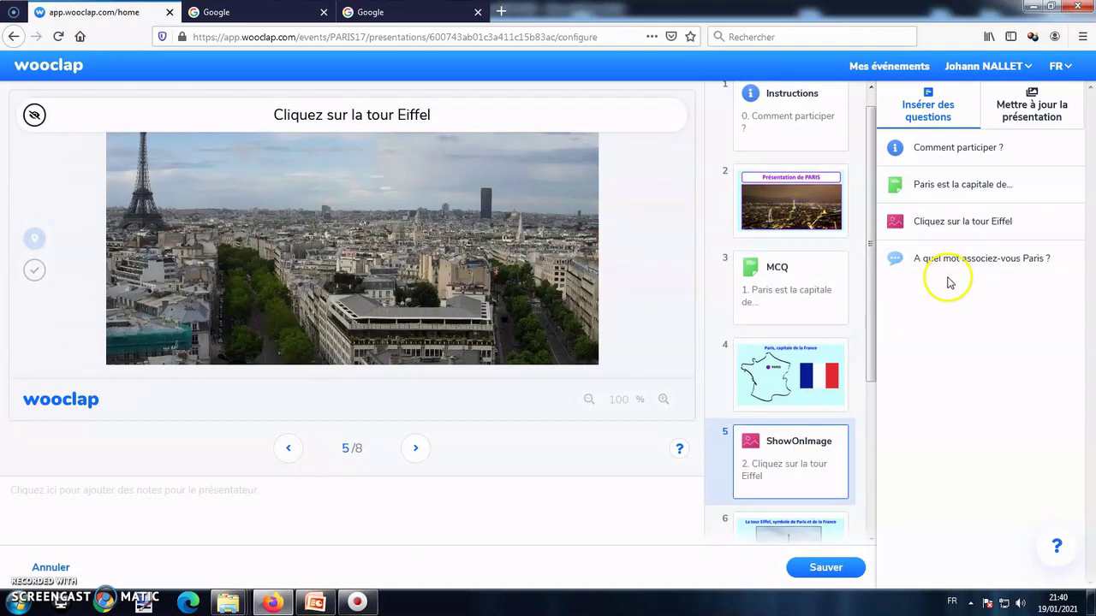
pyautogui.scroll(-3, 860, 381)
pyautogui.moveTo(924, 286); pyautogui.dragTo(796, 445)
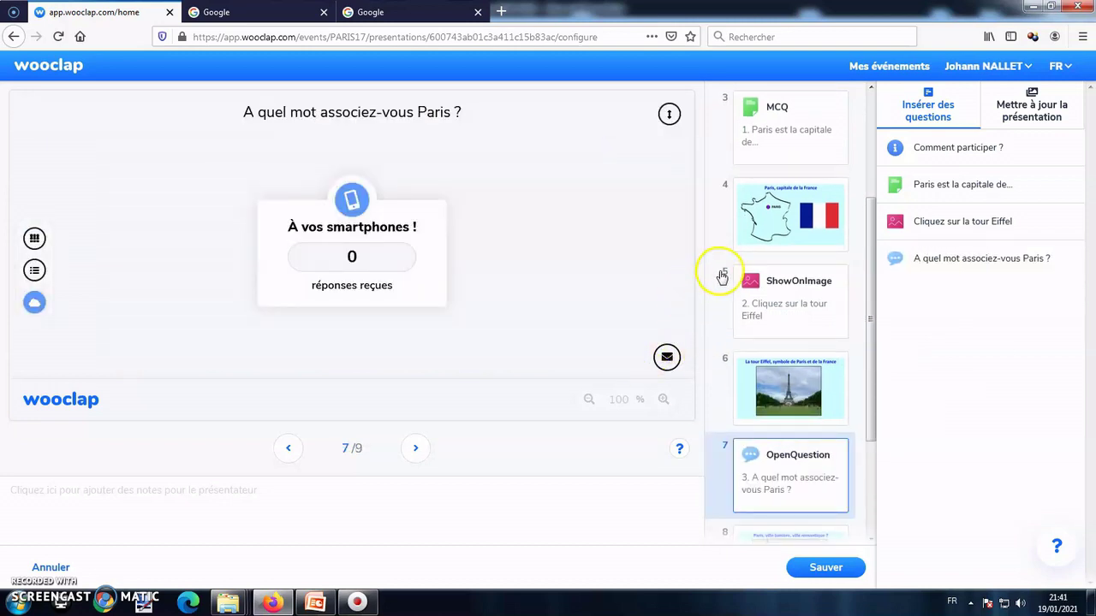
pyautogui.moveTo(805, 285)
pyautogui.mouseDown()
pyautogui.moveTo(783, 252)
pyautogui.moveTo(792, 283)
pyautogui.mouseUp()
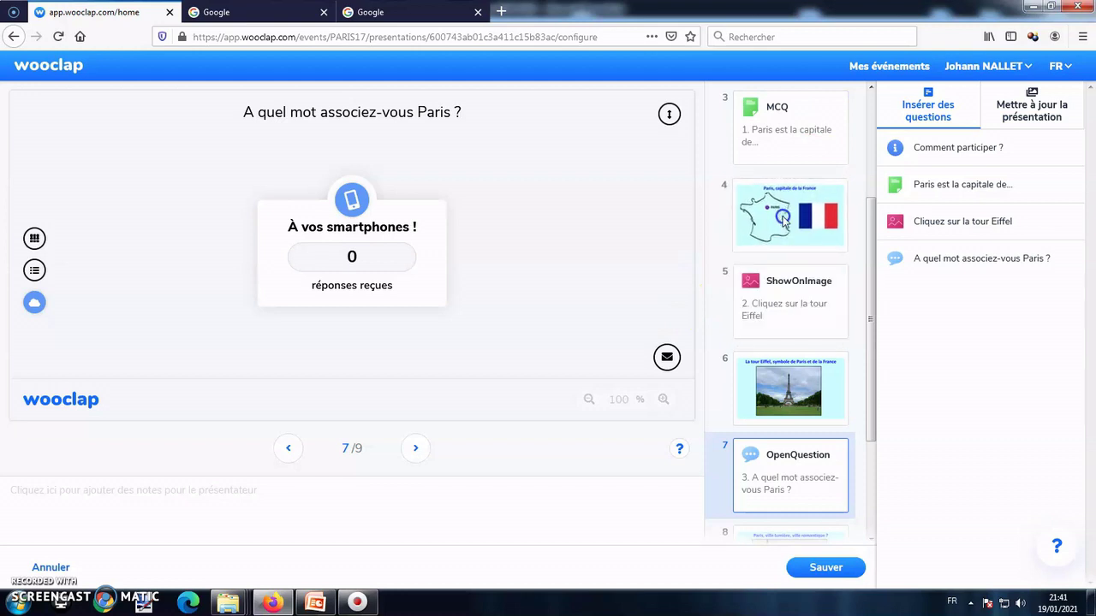
pyautogui.click(816, 570)
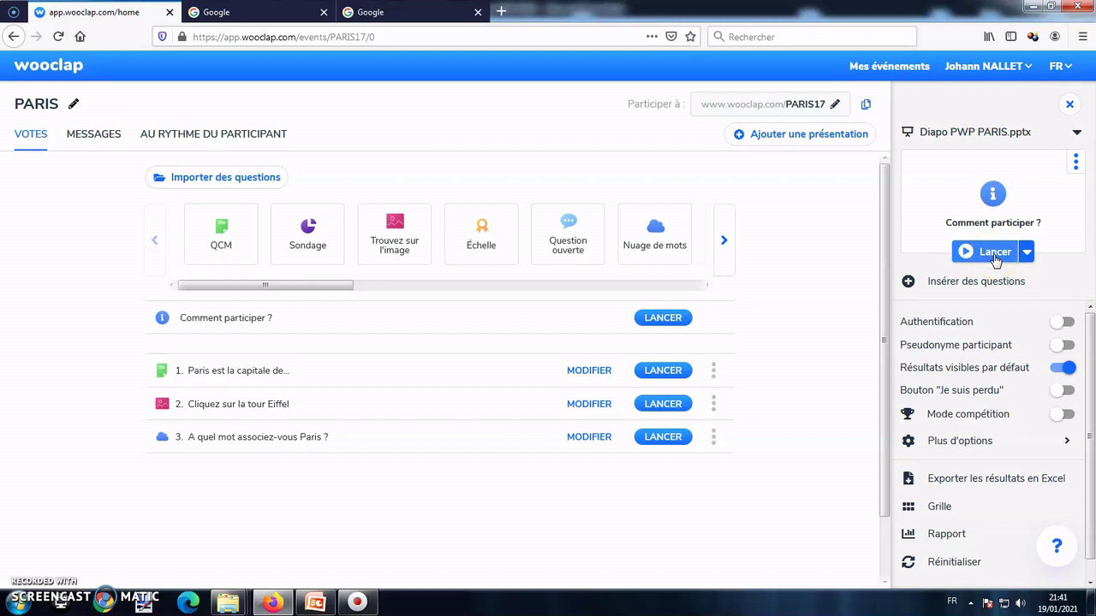
# Activate the message wall for the PARIS event
pyautogui.click(96, 135)
pyautogui.click(312, 290)
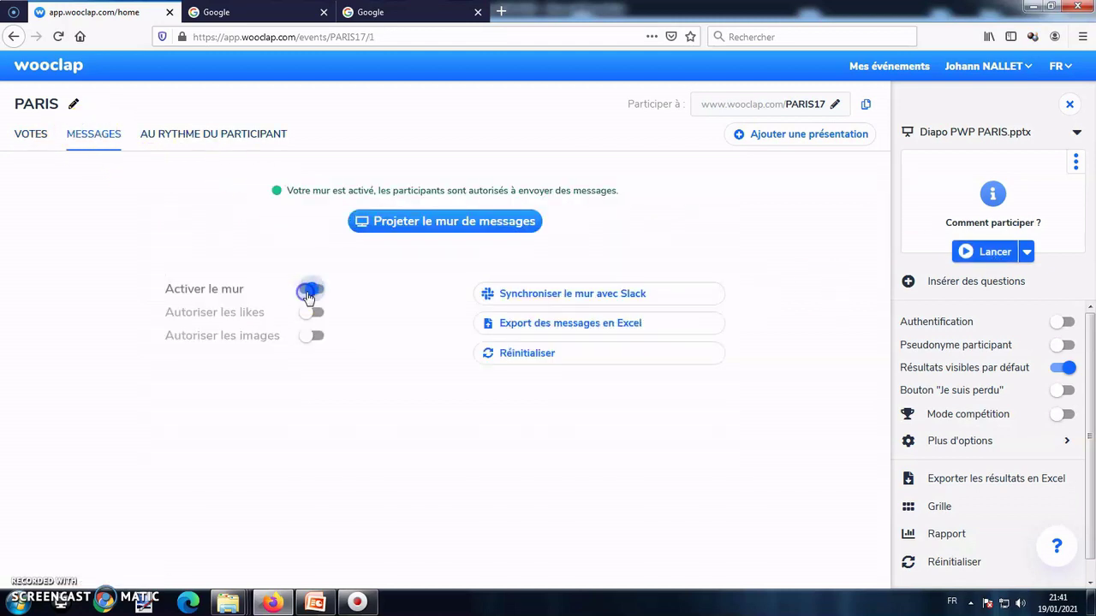
pyautogui.click(376, 324)
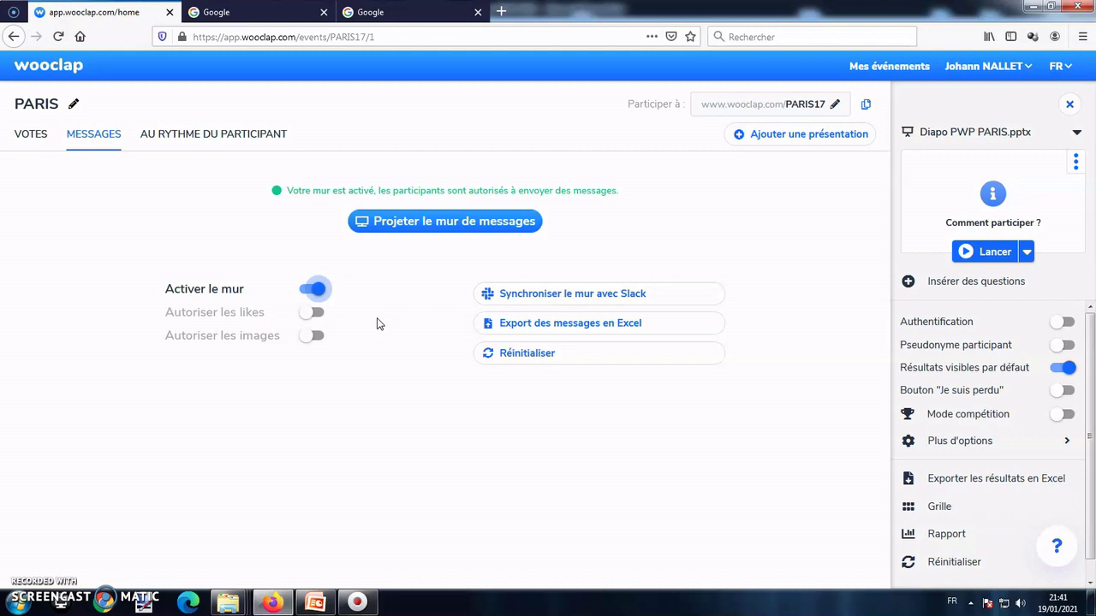
# Switch the message wall's Autoriser les likes and Autoriser les images options on and back off
pyautogui.click(314, 316)
pyautogui.click(315, 319)
pyautogui.click(318, 343)
pyautogui.click(320, 346)
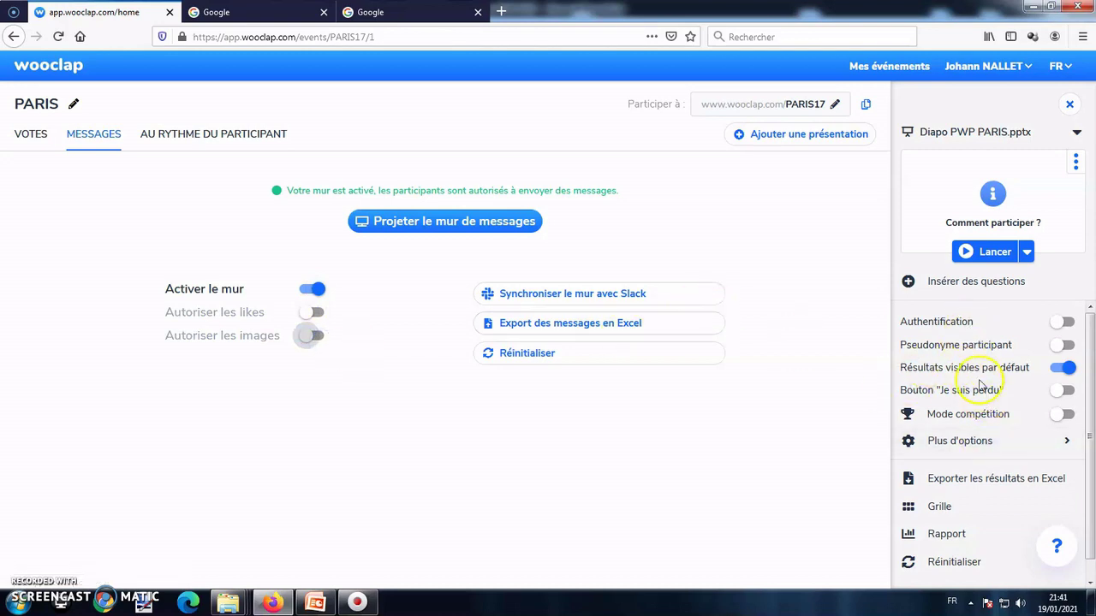
# Switch the Authentification option on and back off, and enable Pseudonyme participant
pyautogui.click(1060, 324)
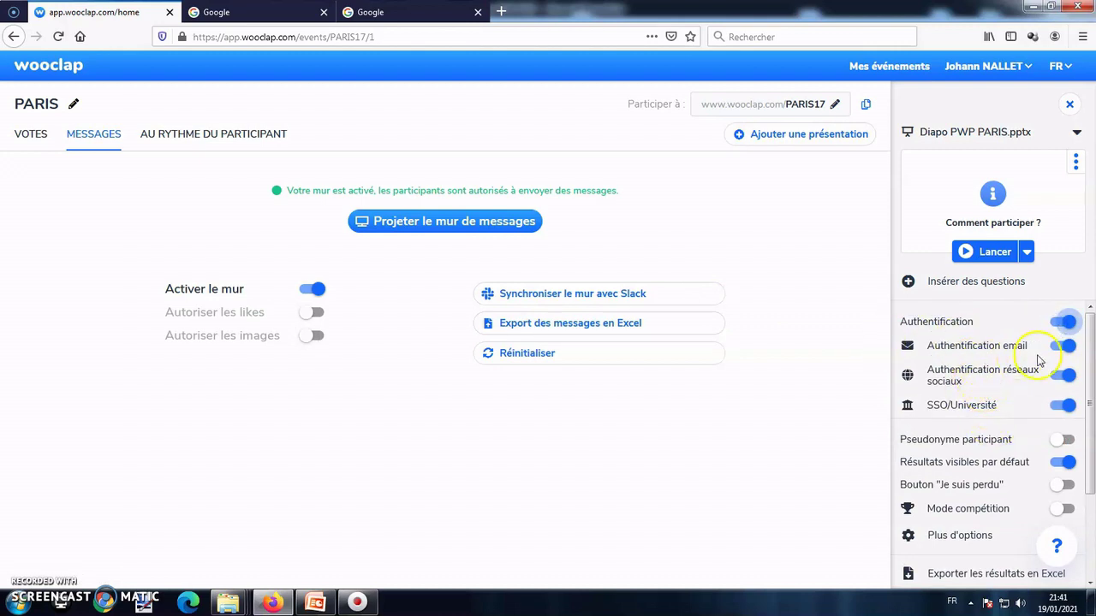
pyautogui.click(1061, 322)
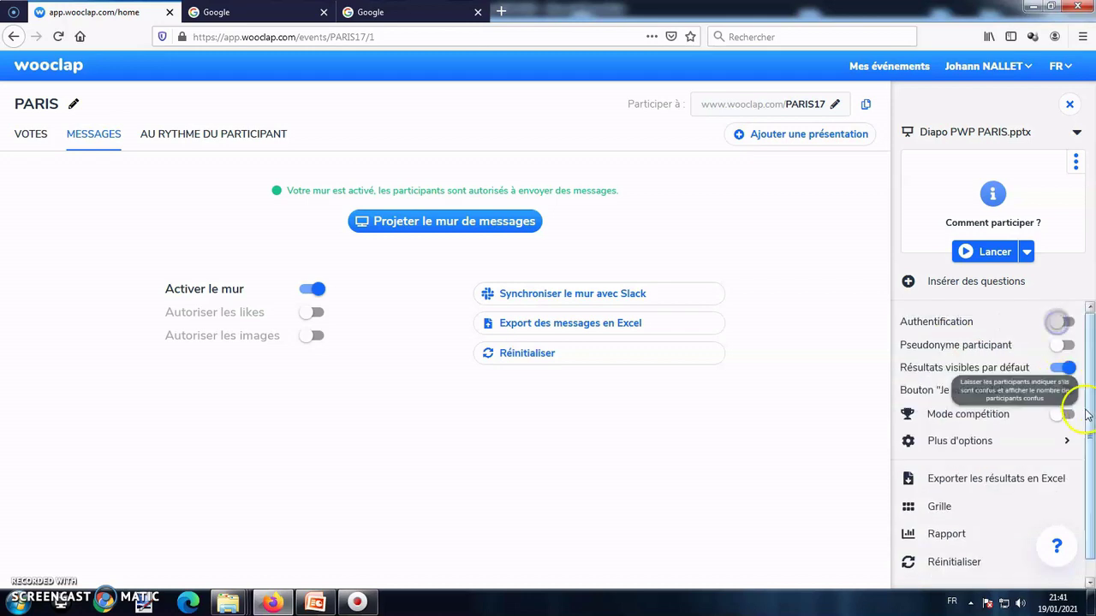
pyautogui.click(1060, 347)
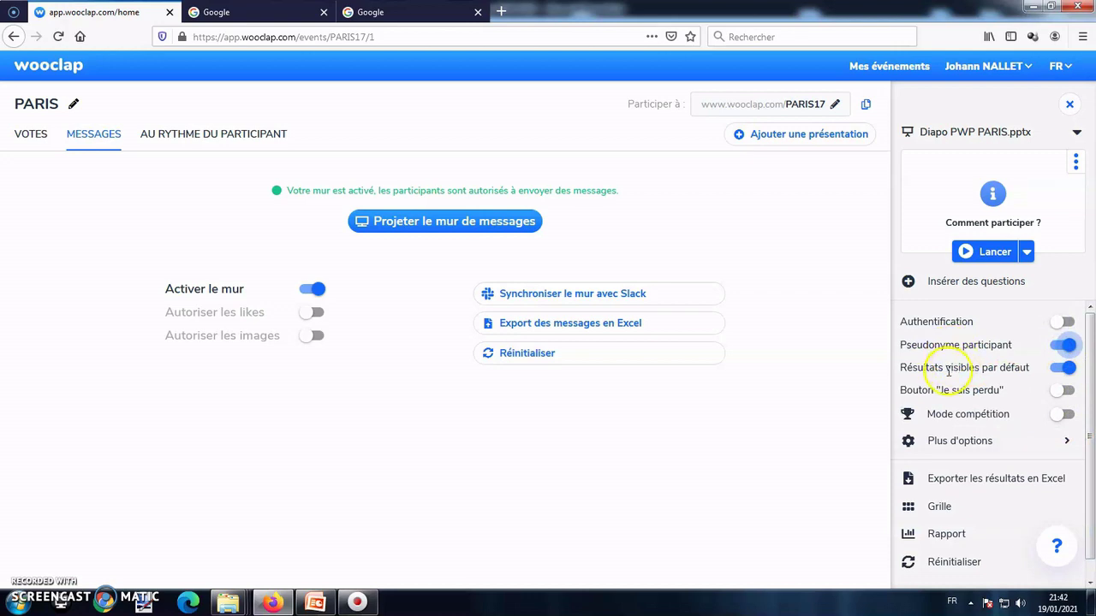
# Turn off Résultats visibles par défaut, enable the "Je suis perdu" button, and switch Mode compétition on and back off
pyautogui.click(1062, 367)
pyautogui.click(1061, 394)
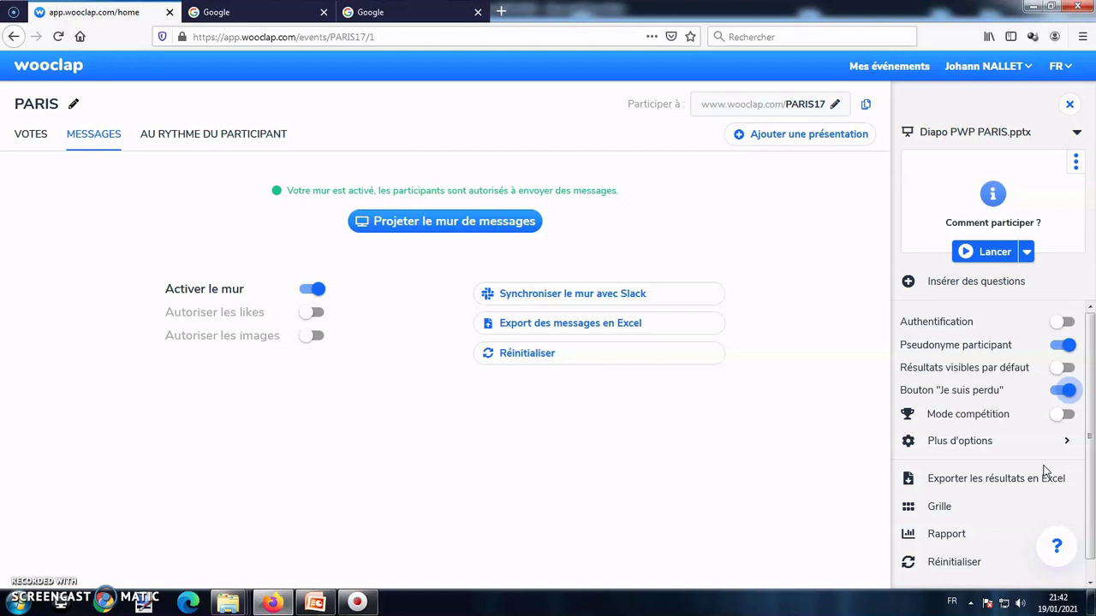
pyautogui.click(1060, 414)
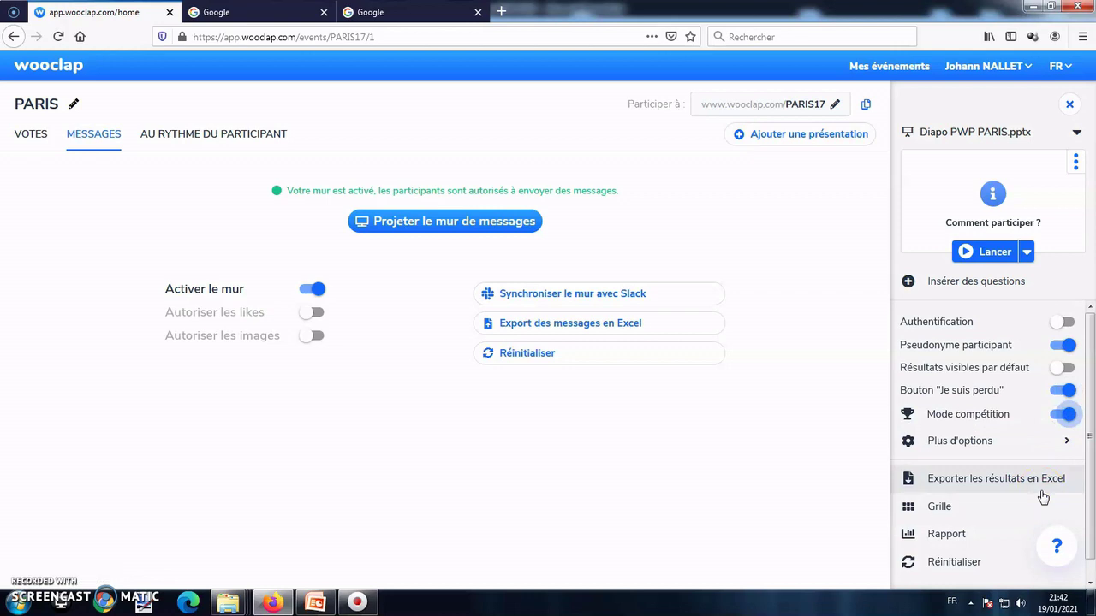
pyautogui.click(1060, 416)
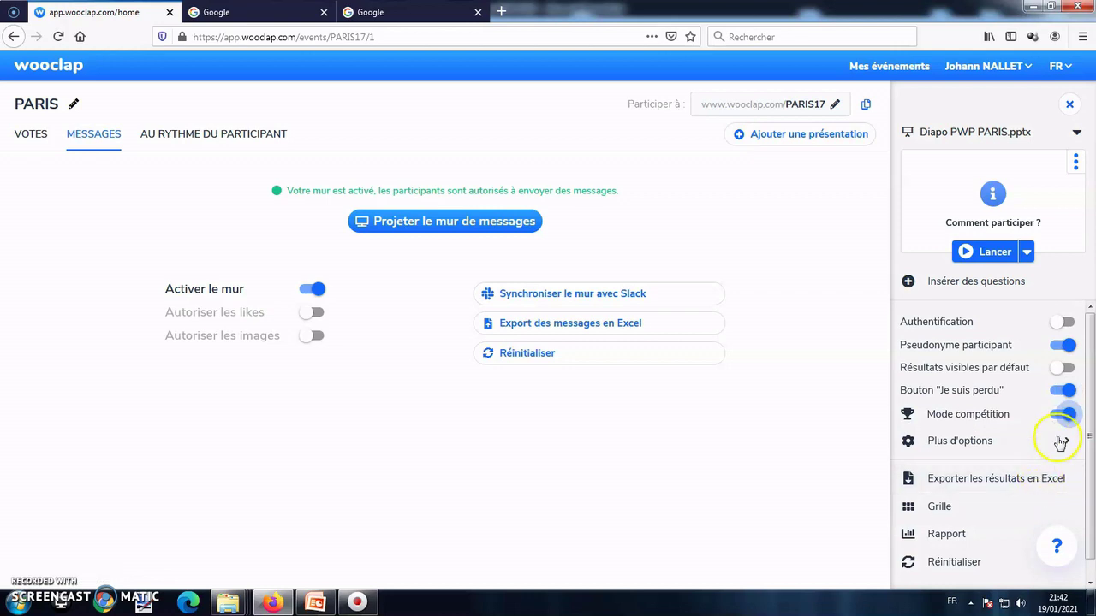
# In the event's additional settings, view the participant colour themes and enable showing slides on participants' devices in real time
pyautogui.click(963, 441)
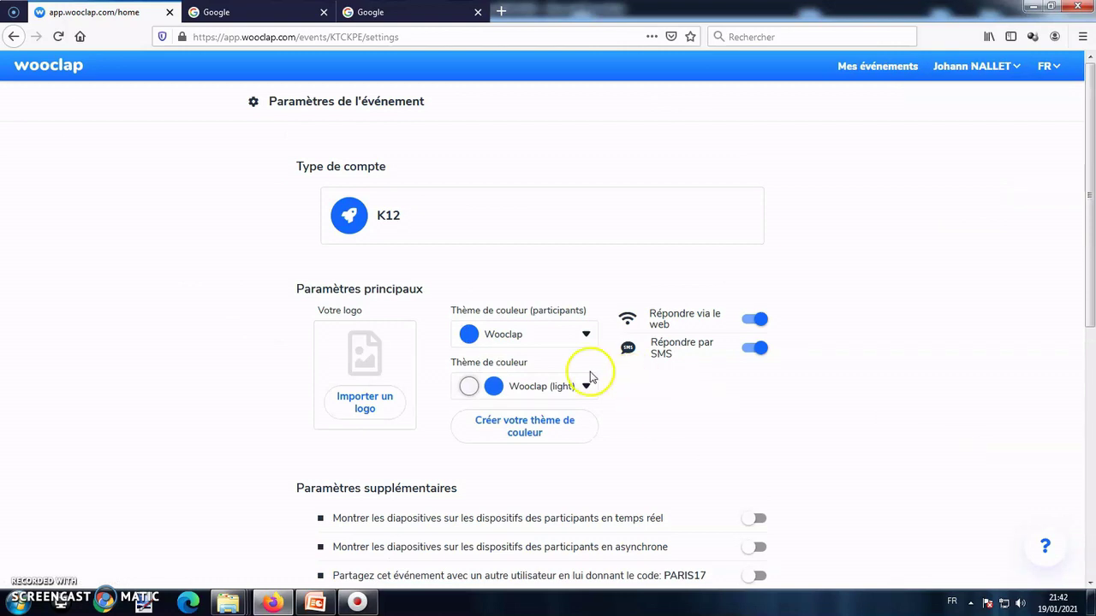
pyautogui.scroll(-1, 589, 376)
pyautogui.click(565, 264)
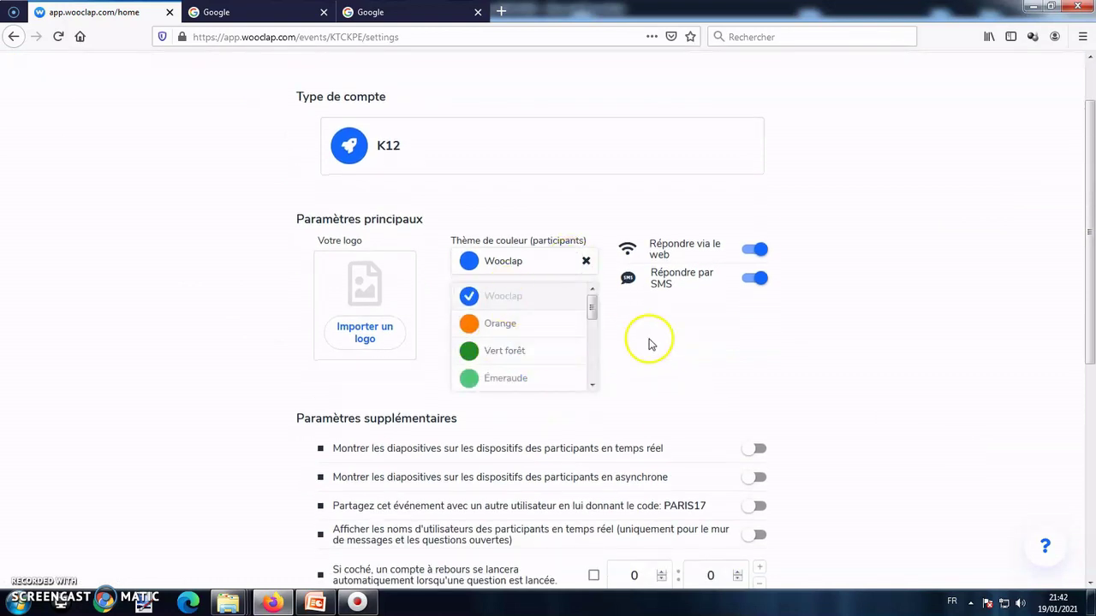
pyautogui.click(589, 268)
pyautogui.scroll(-1, 736, 382)
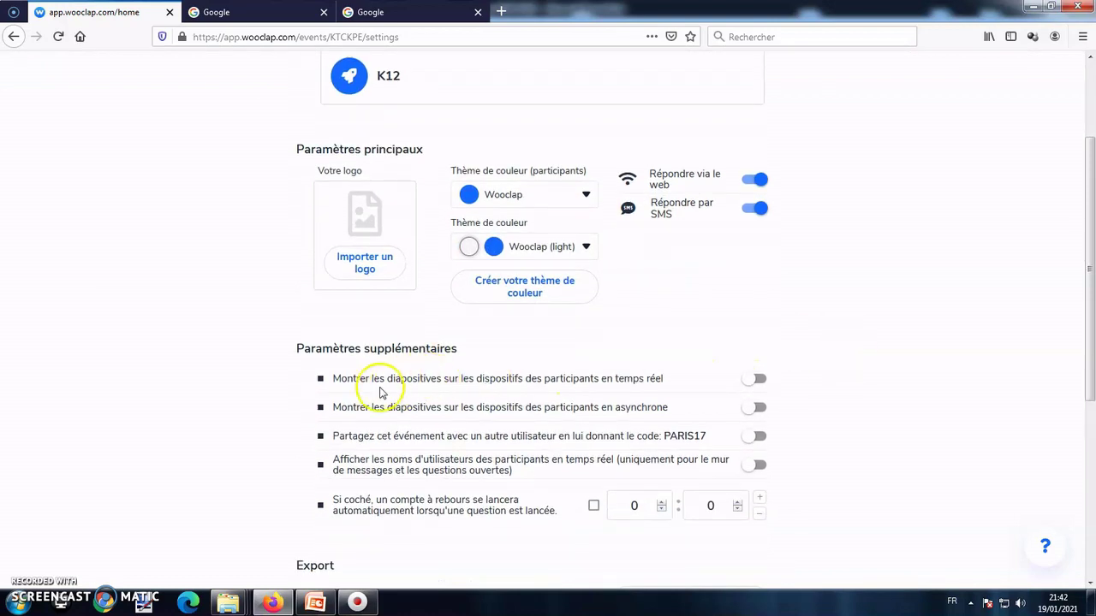
pyautogui.click(753, 380)
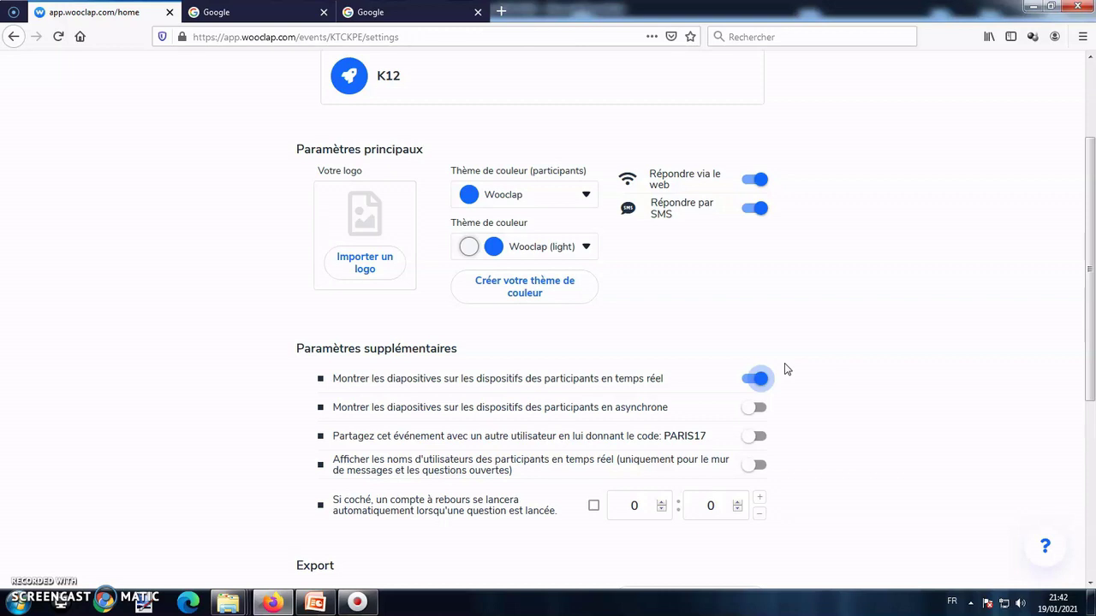
# Set the automatic countdown for launched questions to 0:20 and save the event settings
pyautogui.scroll(-1, 762, 363)
pyautogui.scroll(-1, 692, 362)
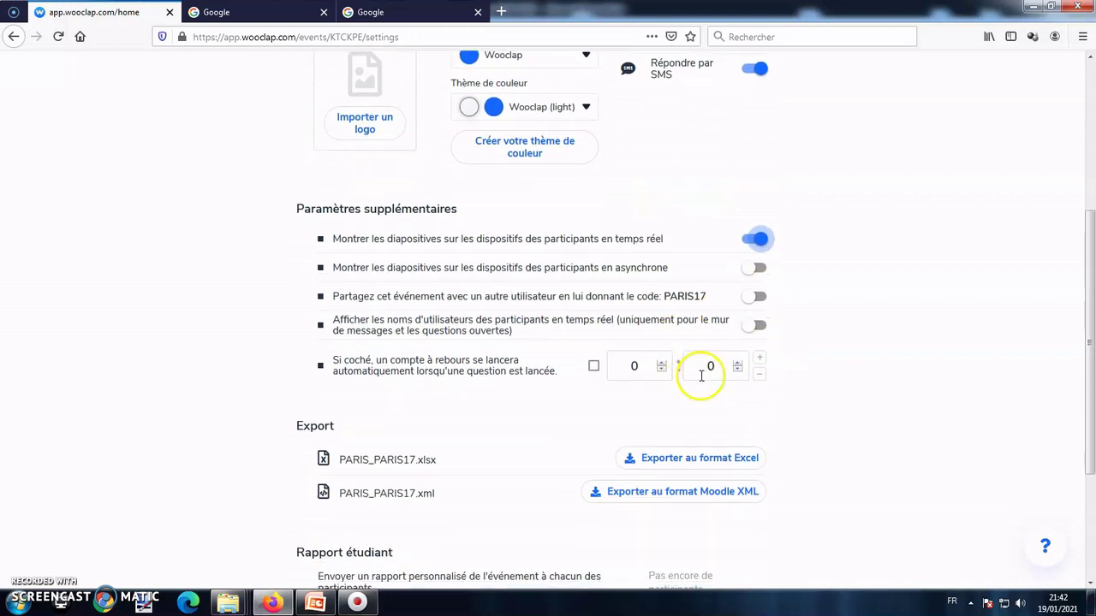
pyautogui.moveTo(716, 366); pyautogui.dragTo(673, 367)
pyautogui.write('20')
pyautogui.click(829, 419)
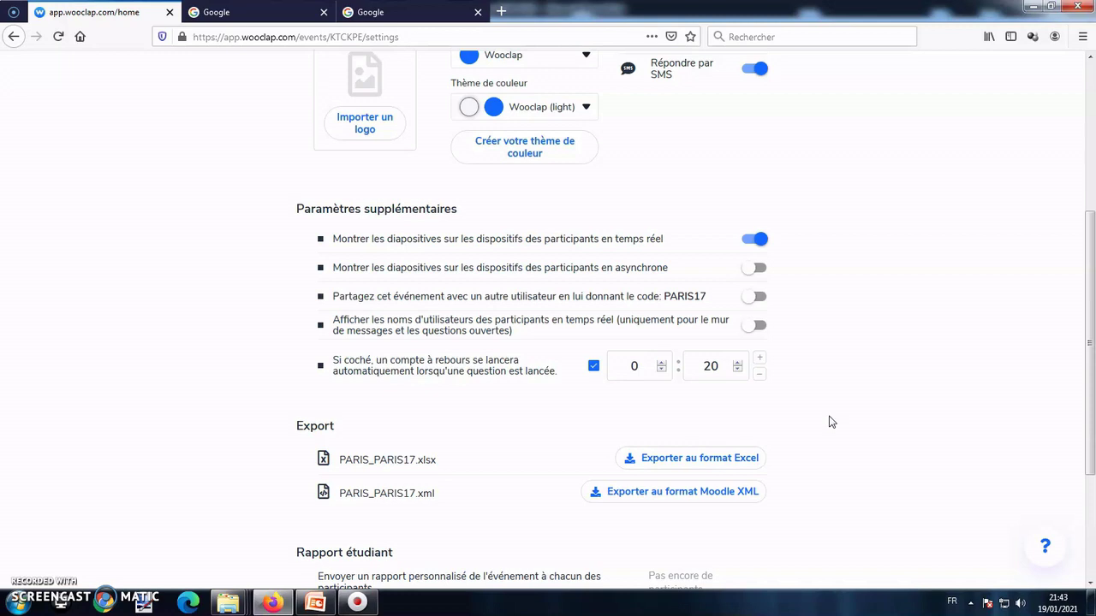
pyautogui.scroll(1, 783, 417)
pyautogui.scroll(-4, 778, 411)
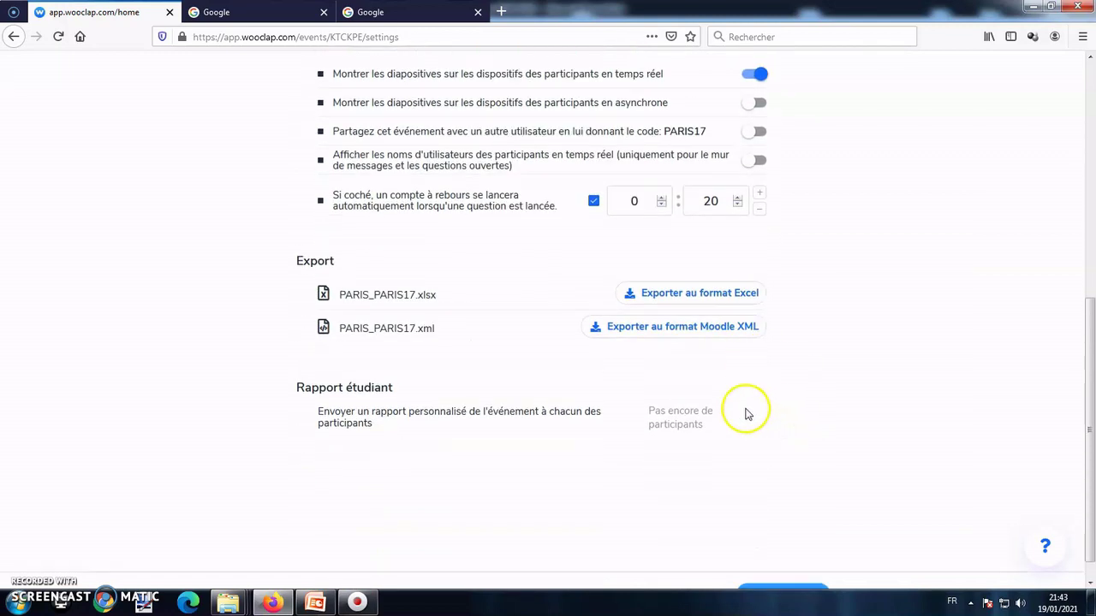
pyautogui.click(786, 569)
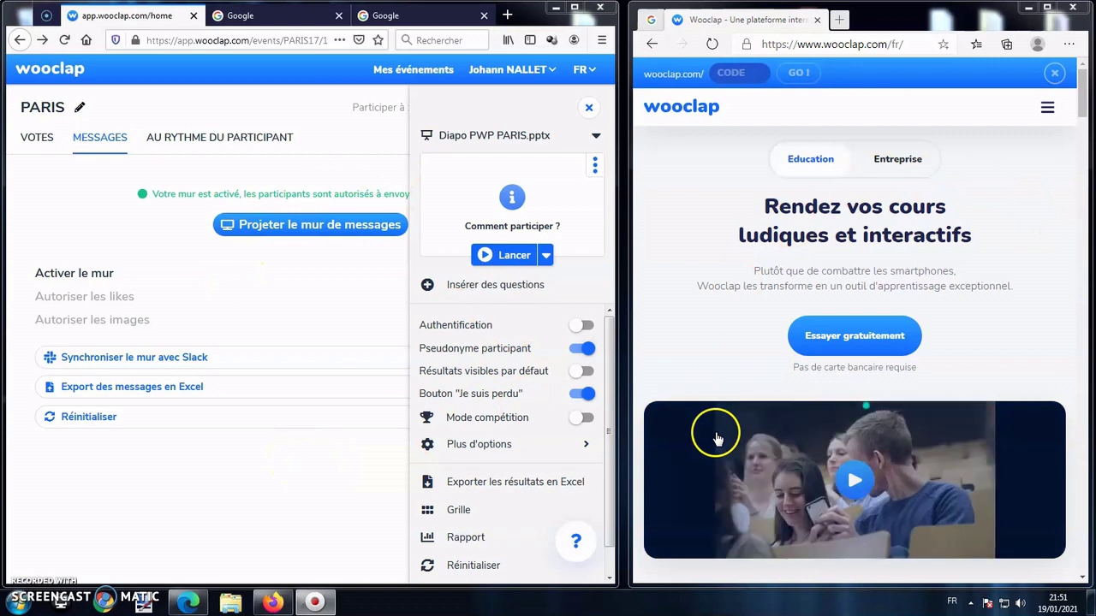
# Launch the Diapo PWP PARIS.pptx presentation and open the event in the participant browser with the code PARIS17
pyautogui.click(503, 254)
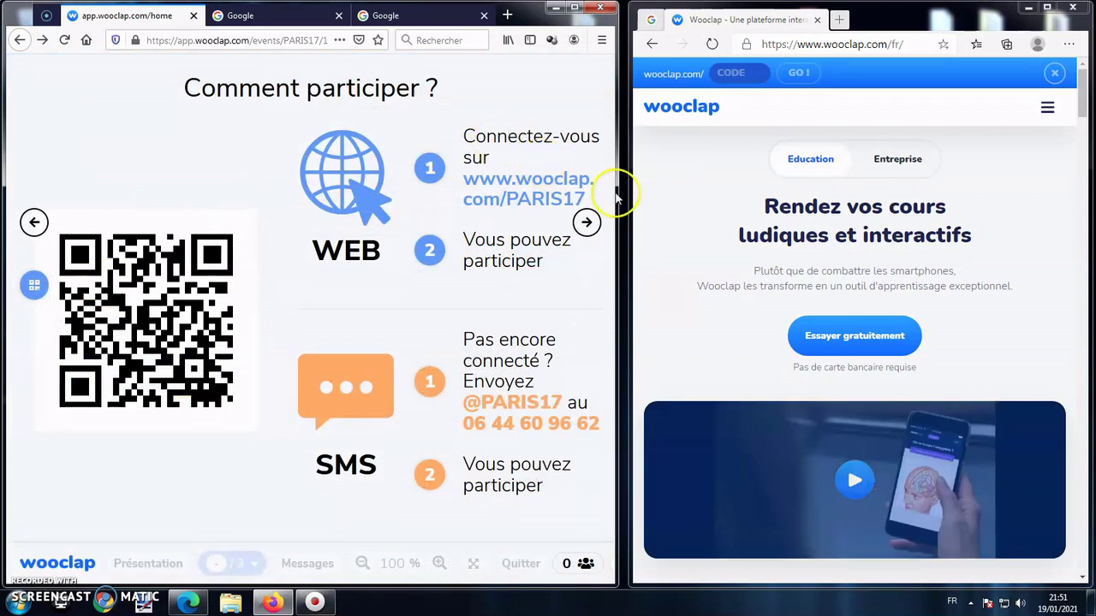
pyautogui.click(755, 72)
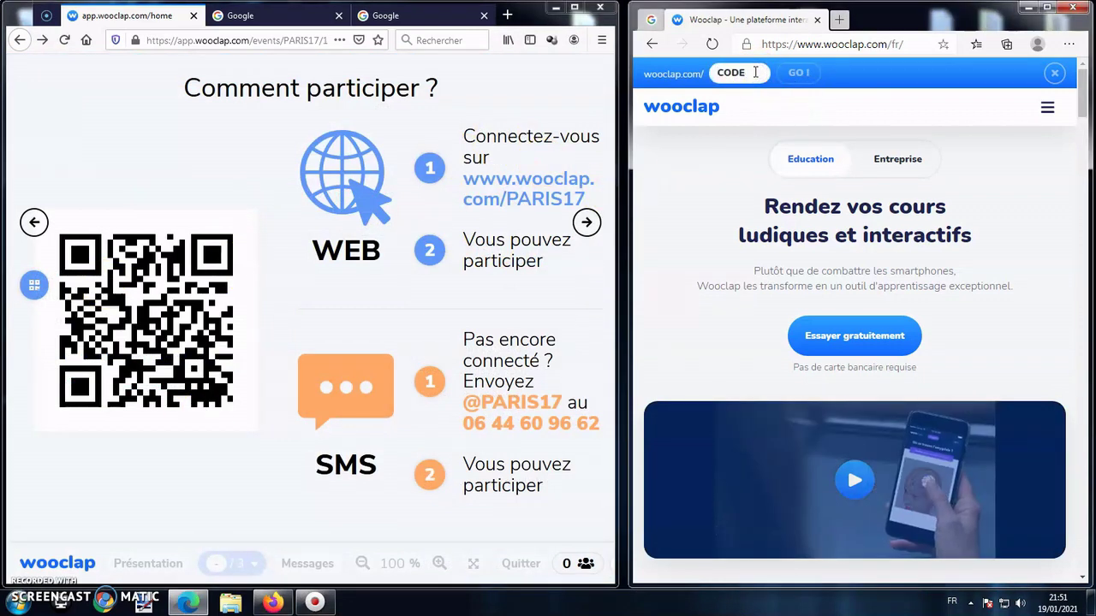
pyautogui.write('PARIS17')
pyautogui.click(798, 75)
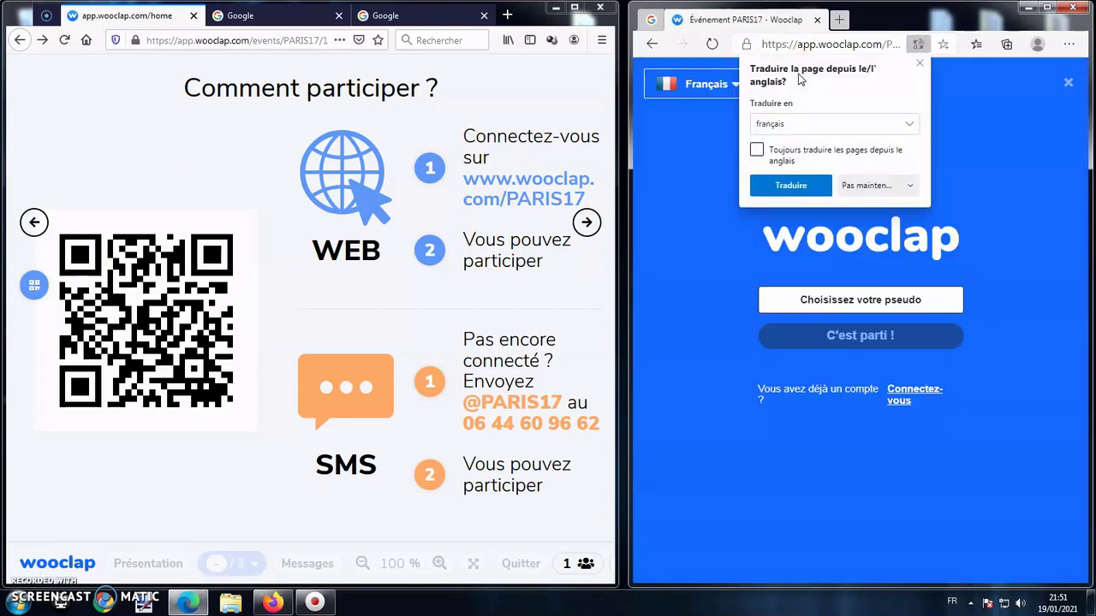
# Dismiss the translation offer and join the event as a participant with a pseudonym
pyautogui.click(919, 63)
pyautogui.click(872, 312)
pyautogui.write('TOM')
pyautogui.click(861, 338)
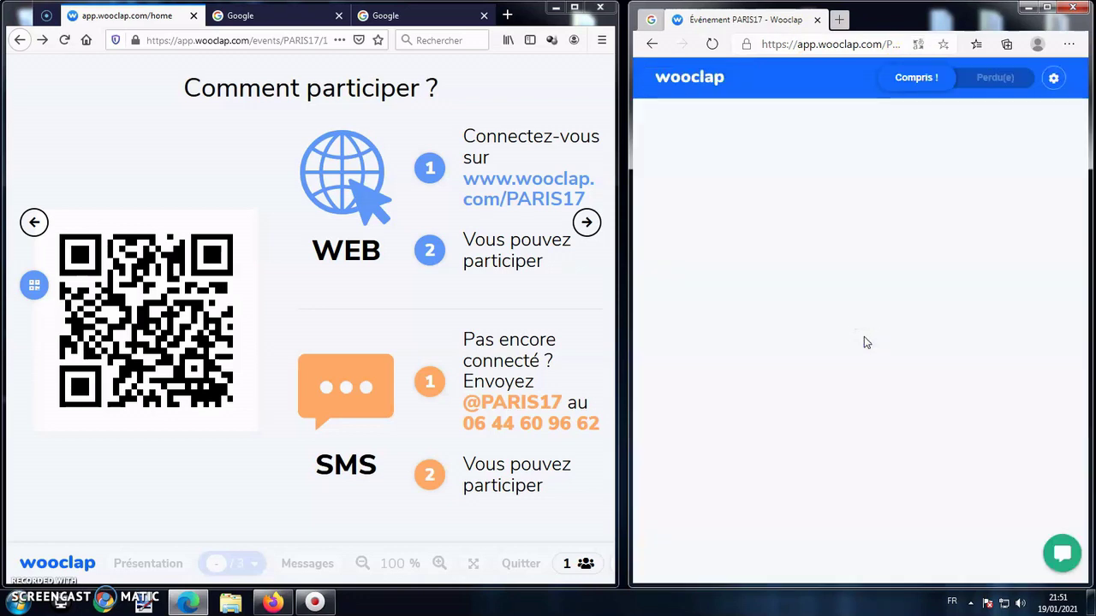
# Advance the presentation to "Paris est la capitale de...", submit France as the participant's answer, and display the results
pyautogui.click(587, 225)
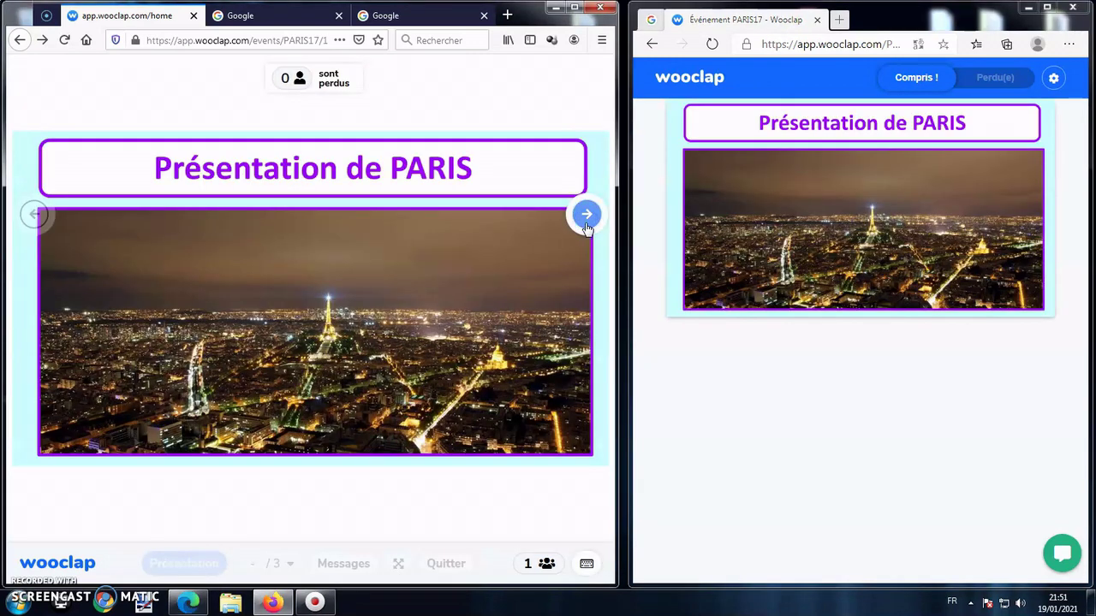
pyautogui.click(587, 225)
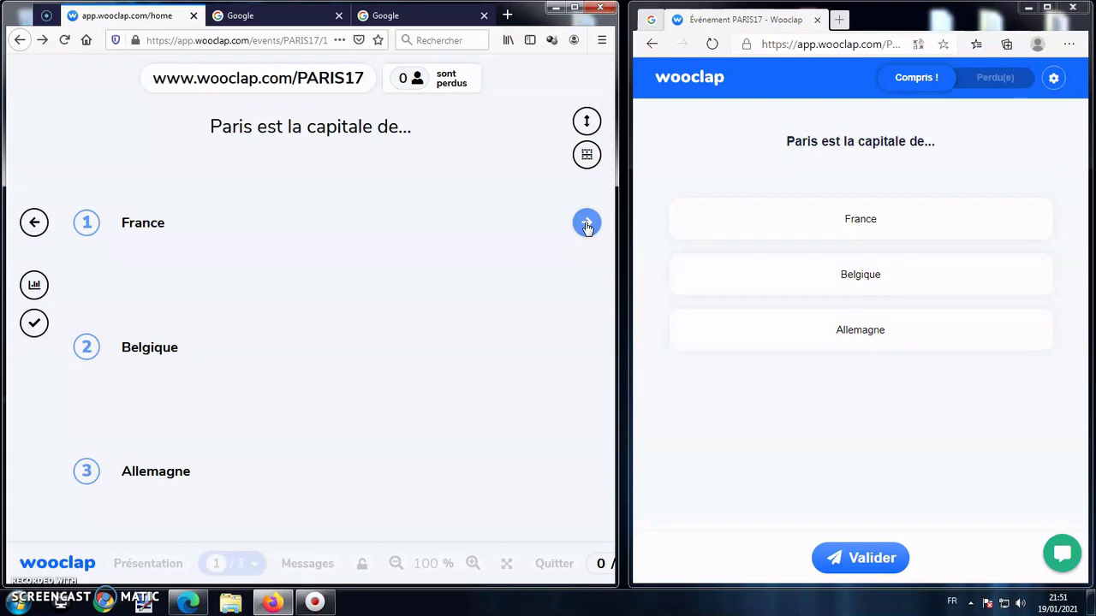
pyautogui.click(892, 219)
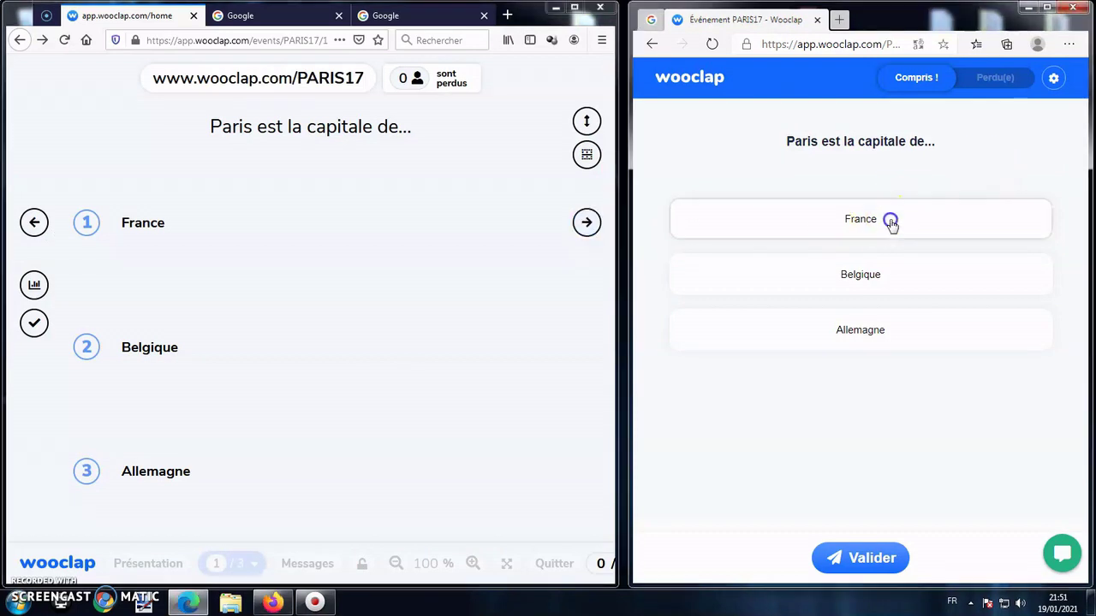
pyautogui.click(857, 554)
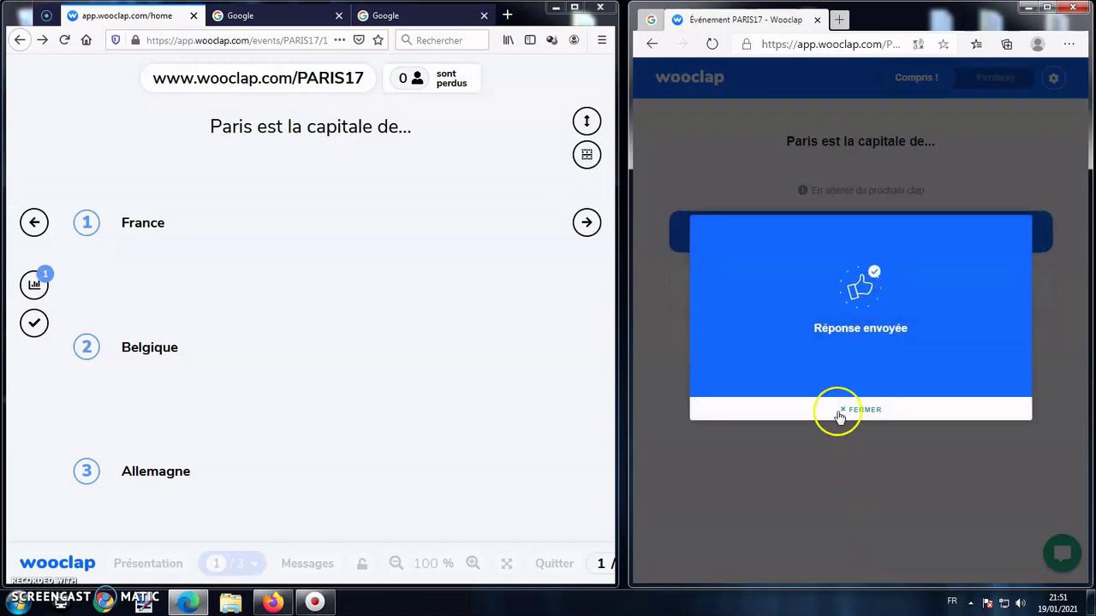
pyautogui.click(847, 411)
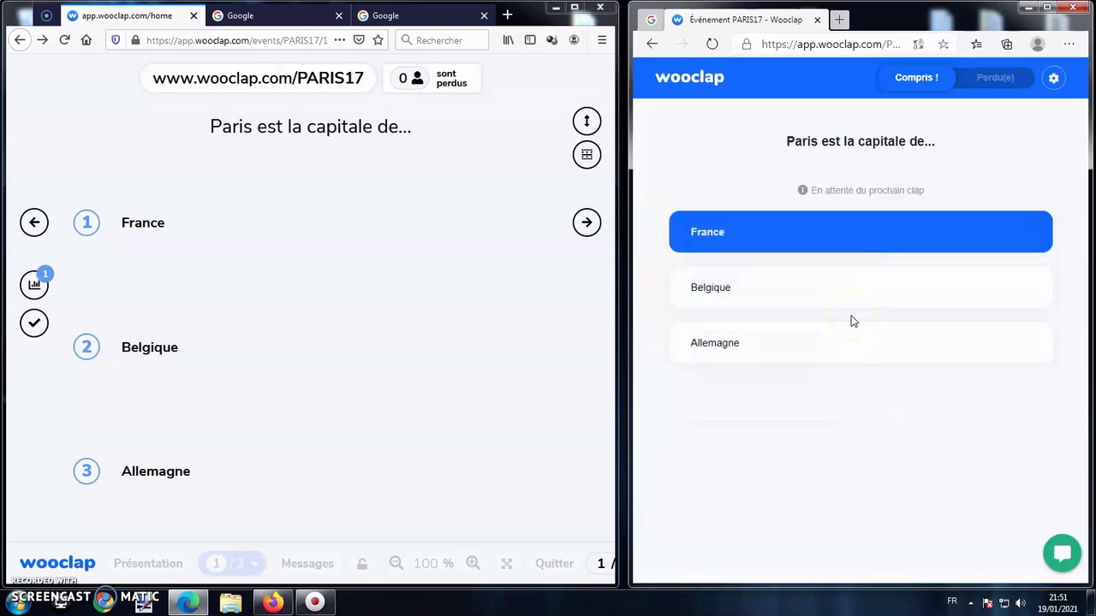
pyautogui.click(31, 287)
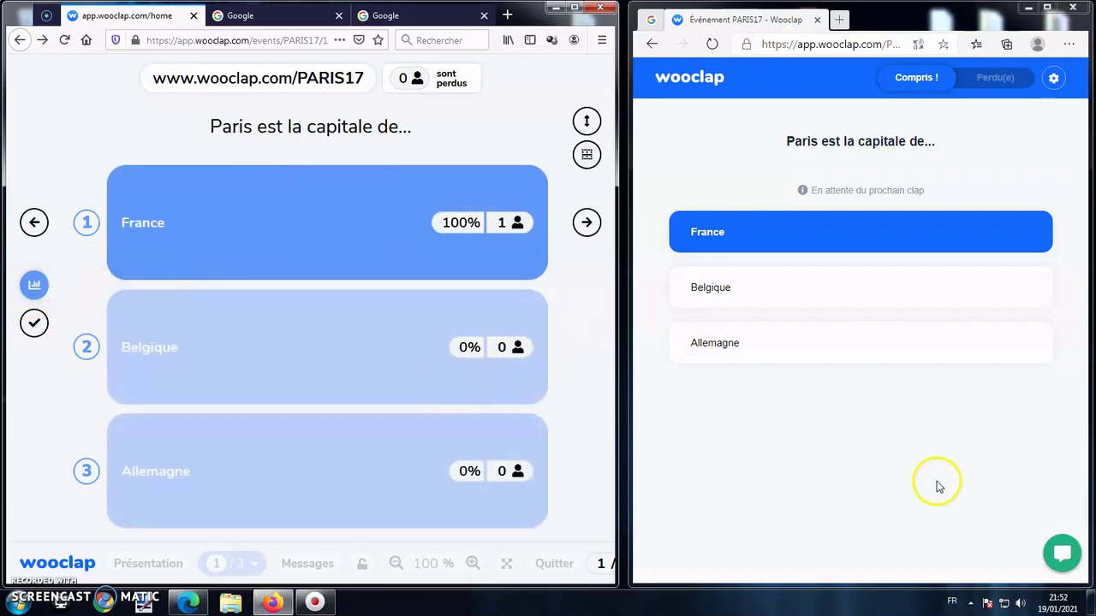
# Send the message "Capitale depuis quand ?" as the participant and show the message wall in the presentation
pyautogui.click(1059, 554)
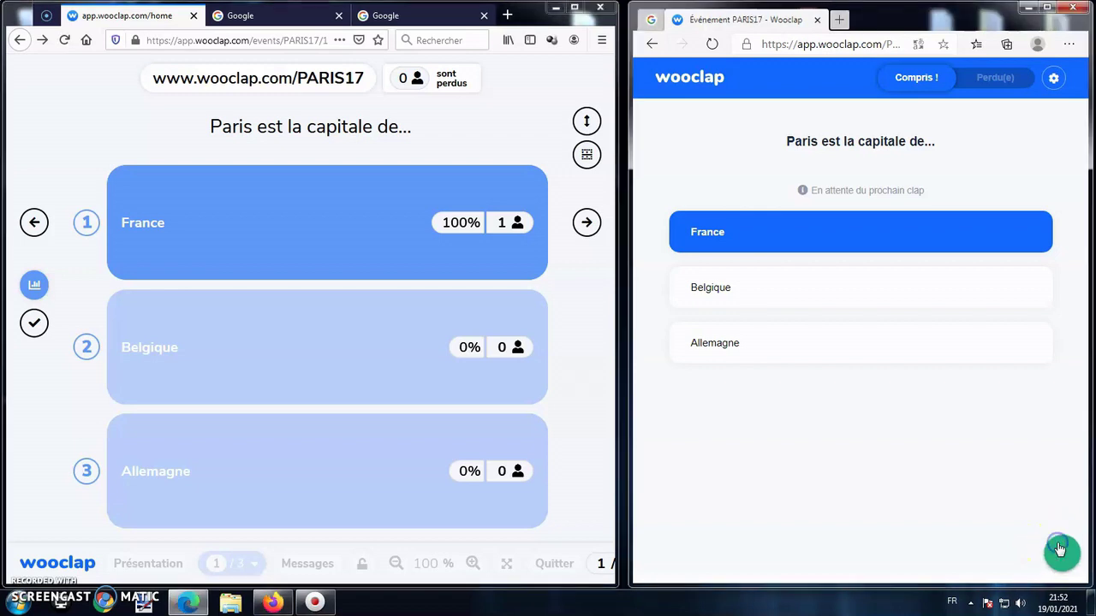
pyautogui.click(809, 162)
pyautogui.write('Capitale depuis quand ?')
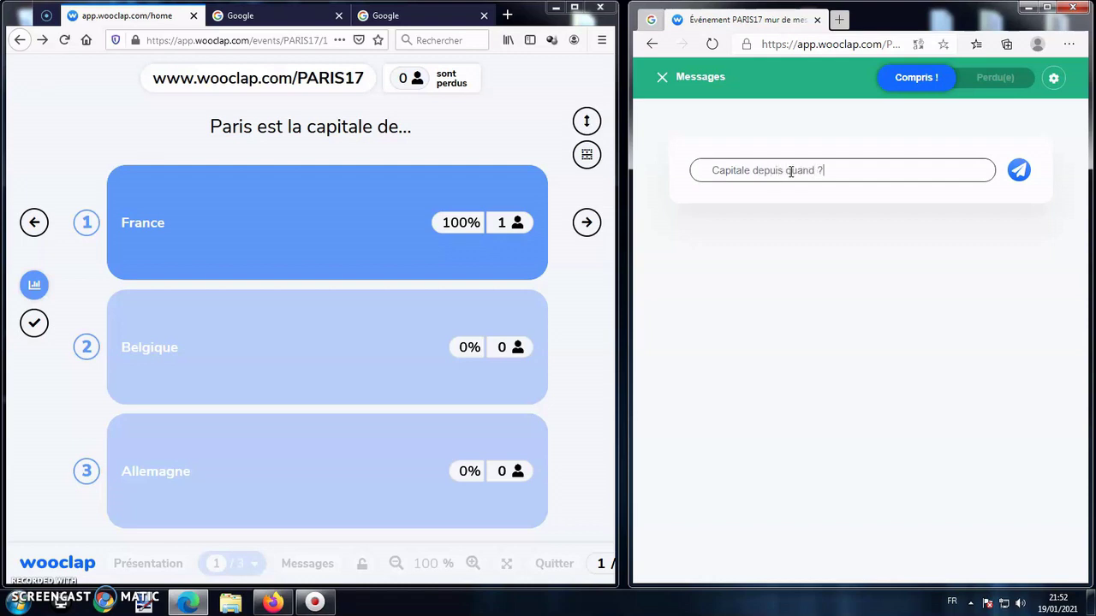
pyautogui.click(1019, 170)
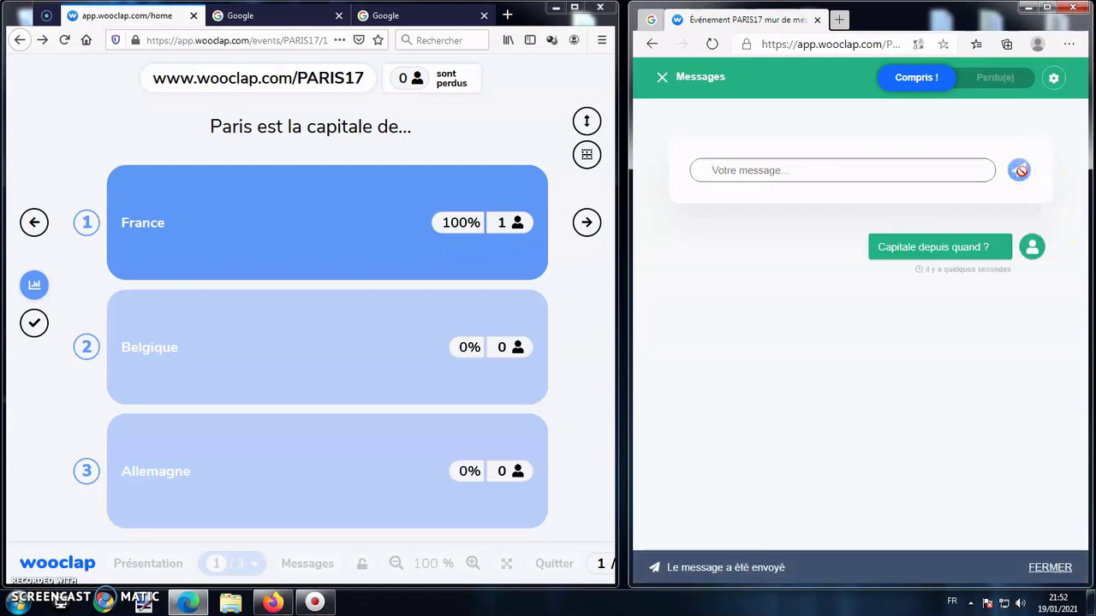
pyautogui.click(586, 360)
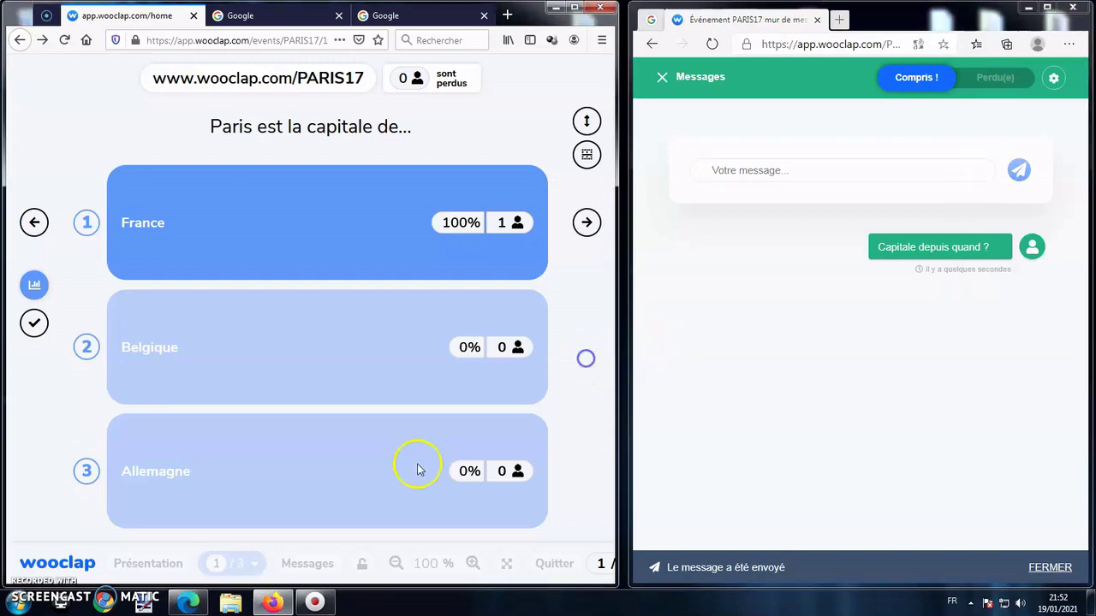
pyautogui.click(308, 566)
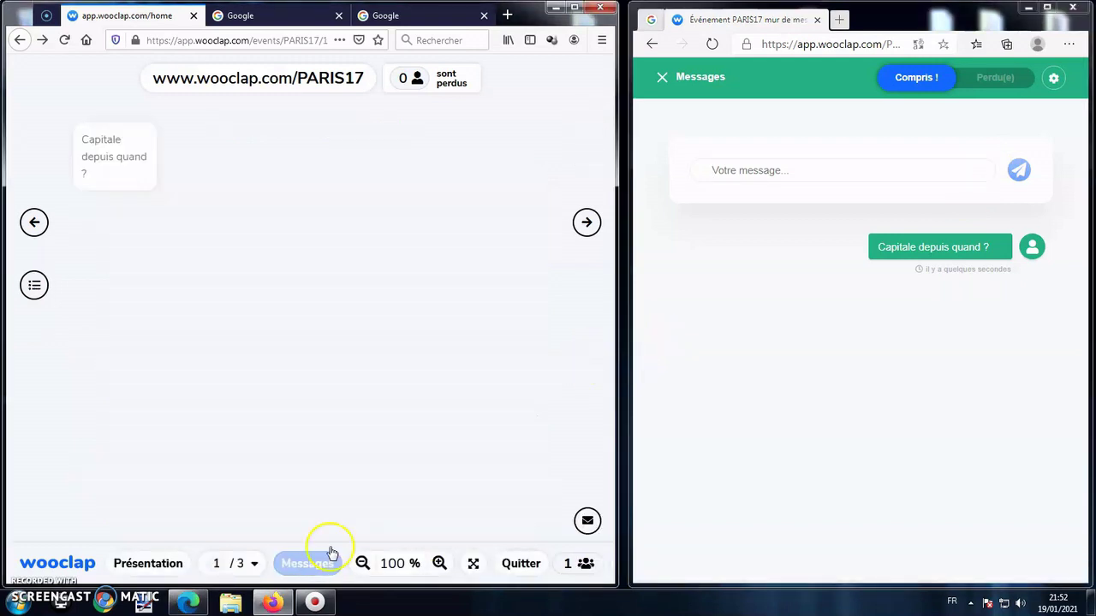